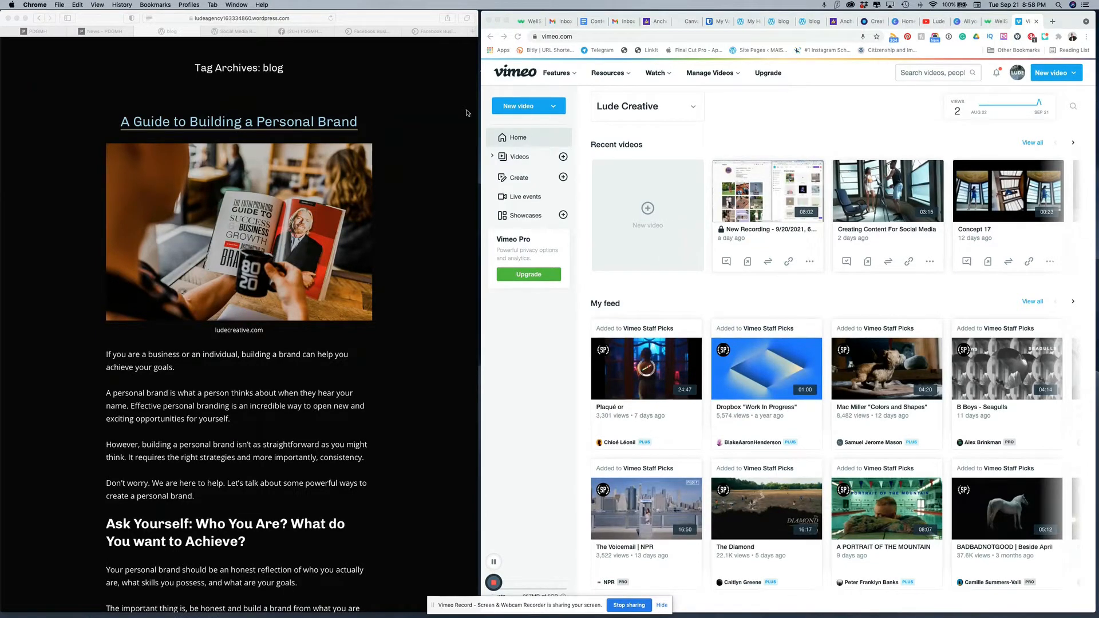
Step: Read through the blog article "A Guide to Building a Personal Brand" down to its Google Keyword Planner section and return to its beginning
scroll(375, 229, "down", 3)
scroll(381, 212, "up", 5)
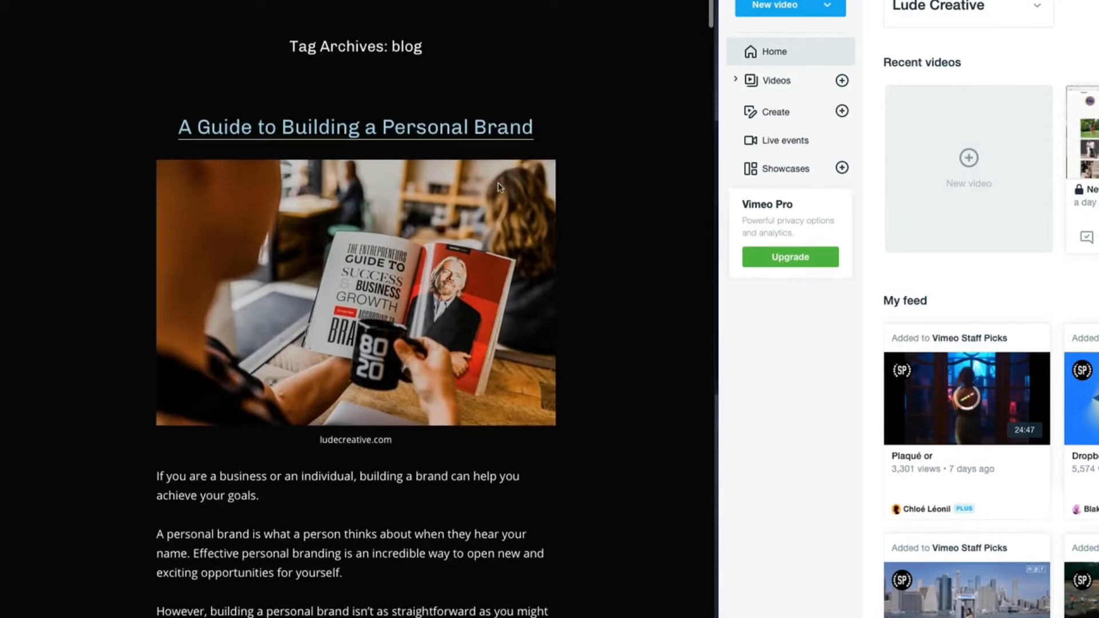
scroll(507, 258, "down", 2)
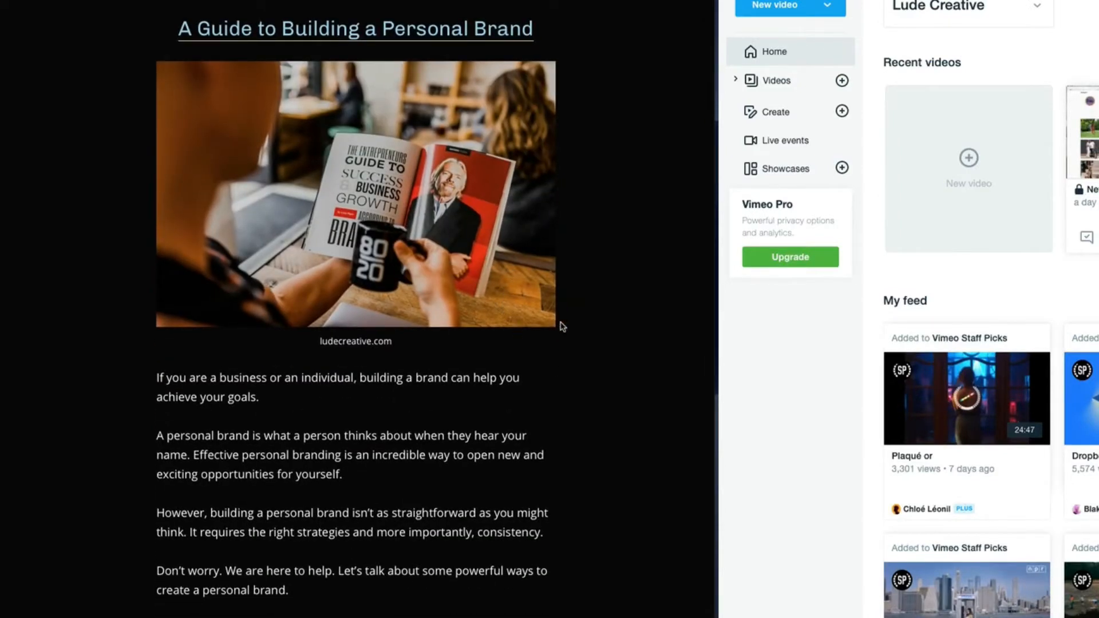
scroll(561, 328, "down", 2)
scroll(562, 329, "down", 5)
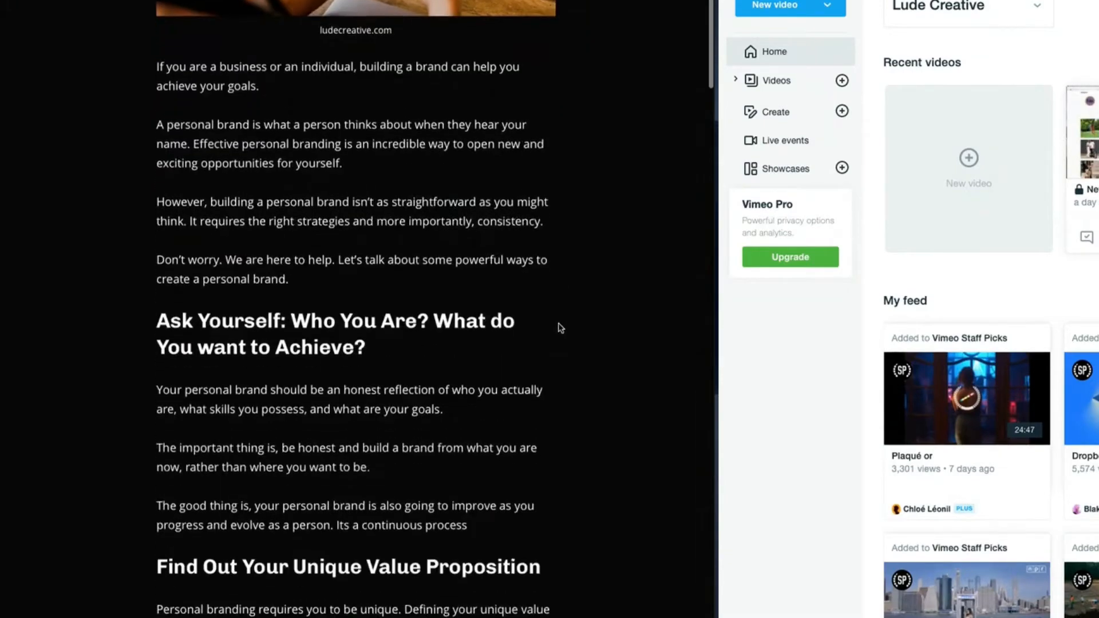
scroll(562, 328, "down", 6)
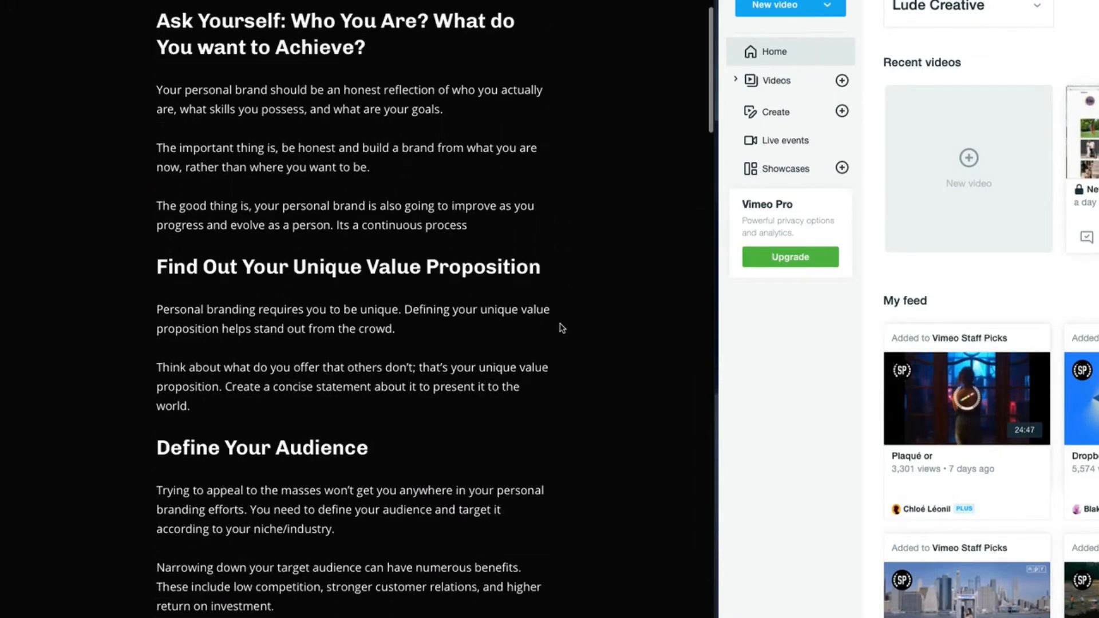
scroll(562, 327, "down", 10)
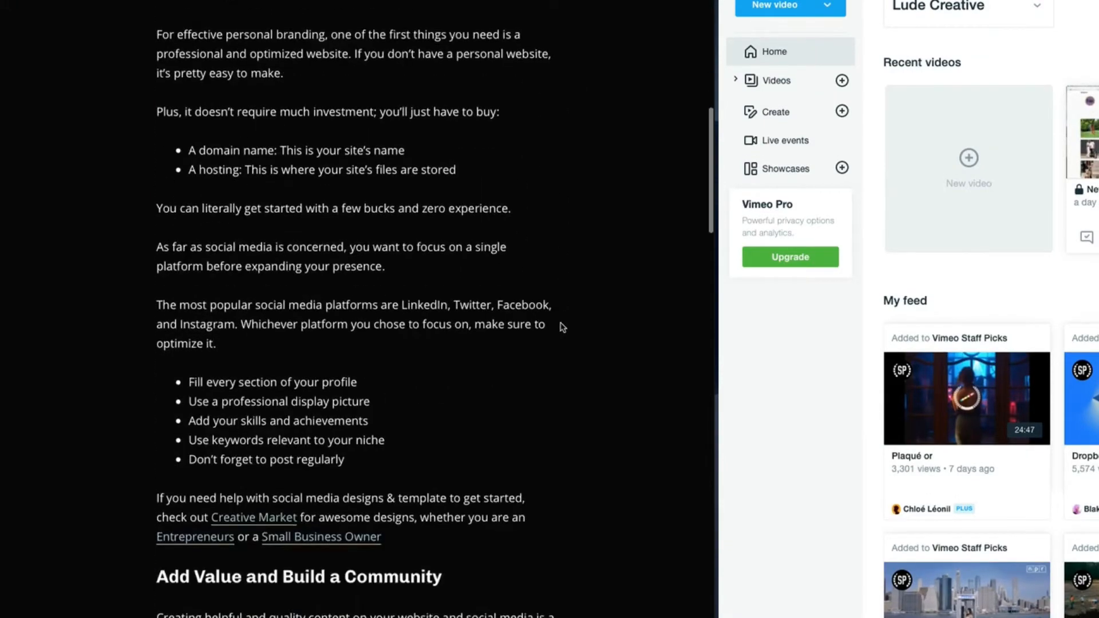
scroll(563, 327, "down", 4)
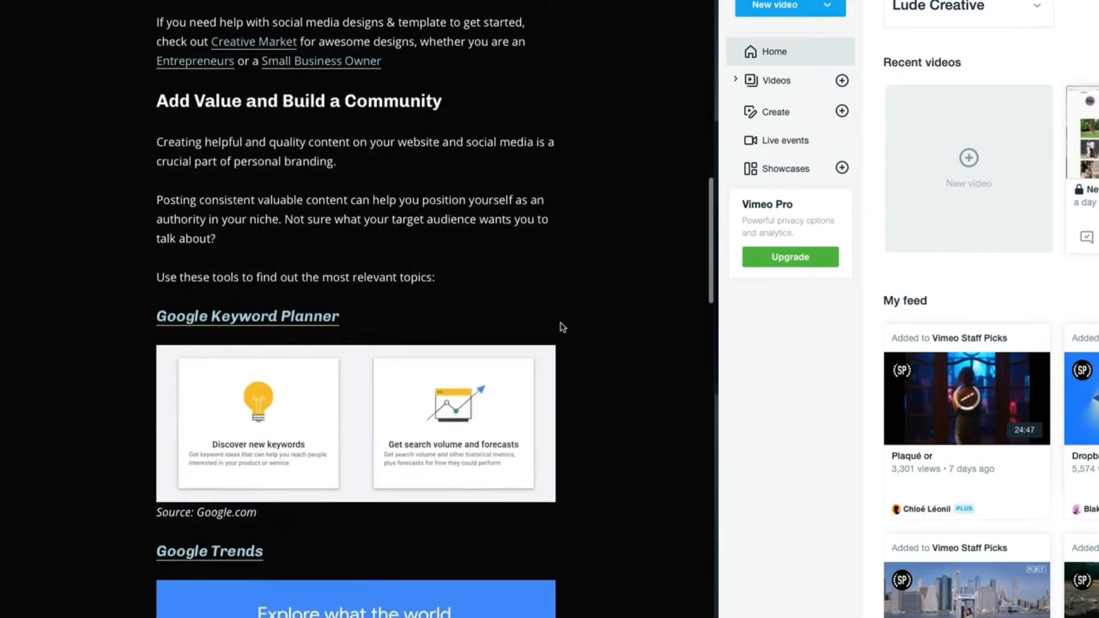
scroll(563, 326, "up", 14)
scroll(562, 326, "up", 15)
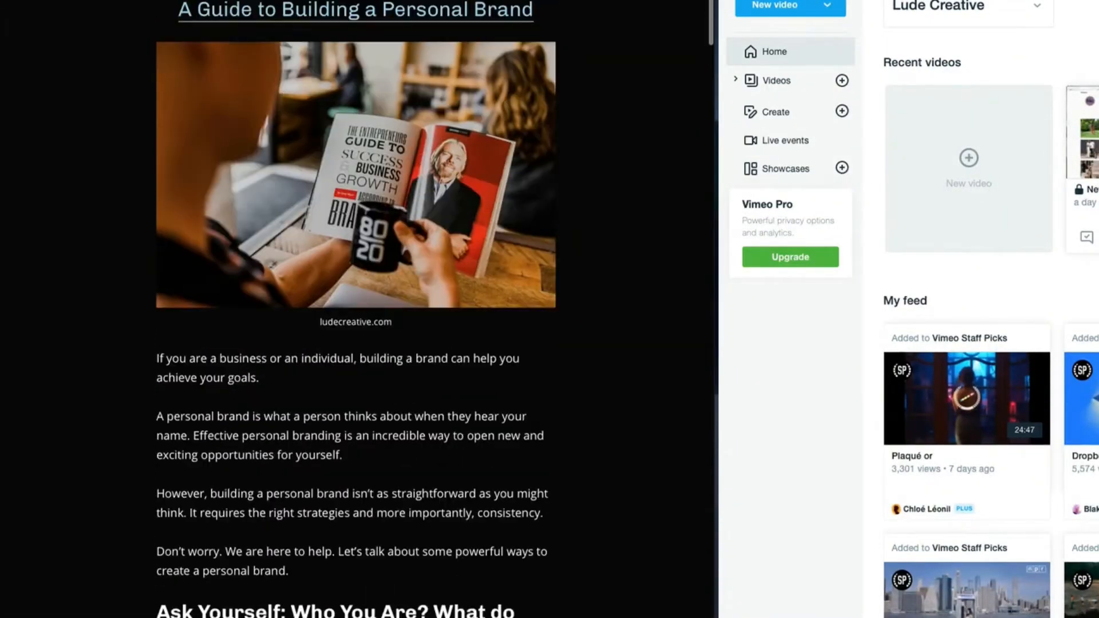
Step: View the WellSaid Labs projects dashboard, its public home page, and the start of the blog article
left_click(528, 21)
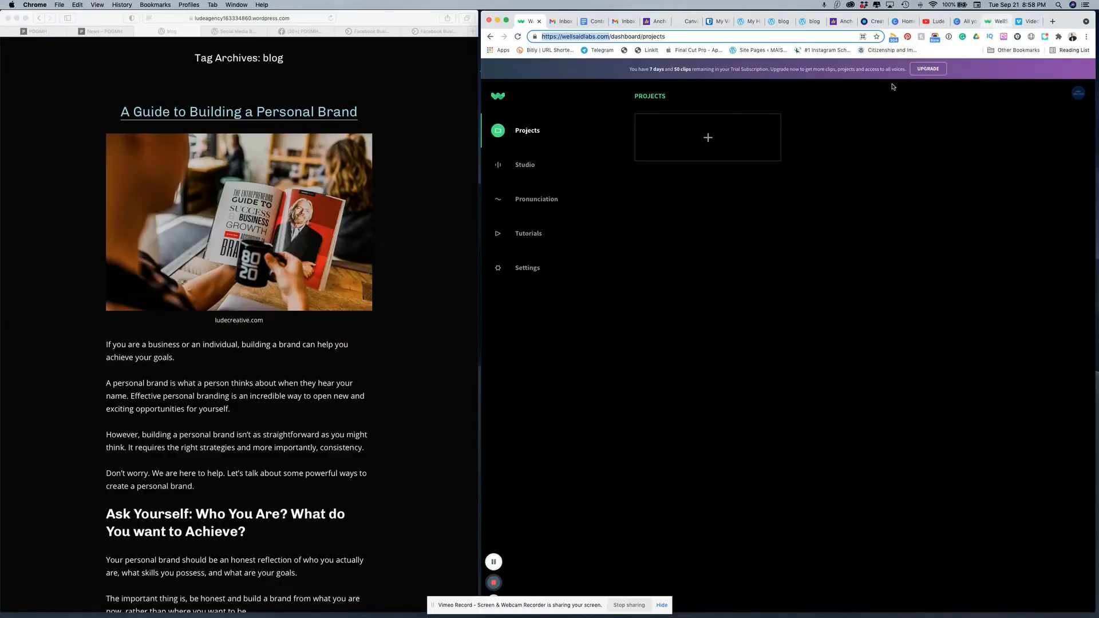
left_click(998, 22)
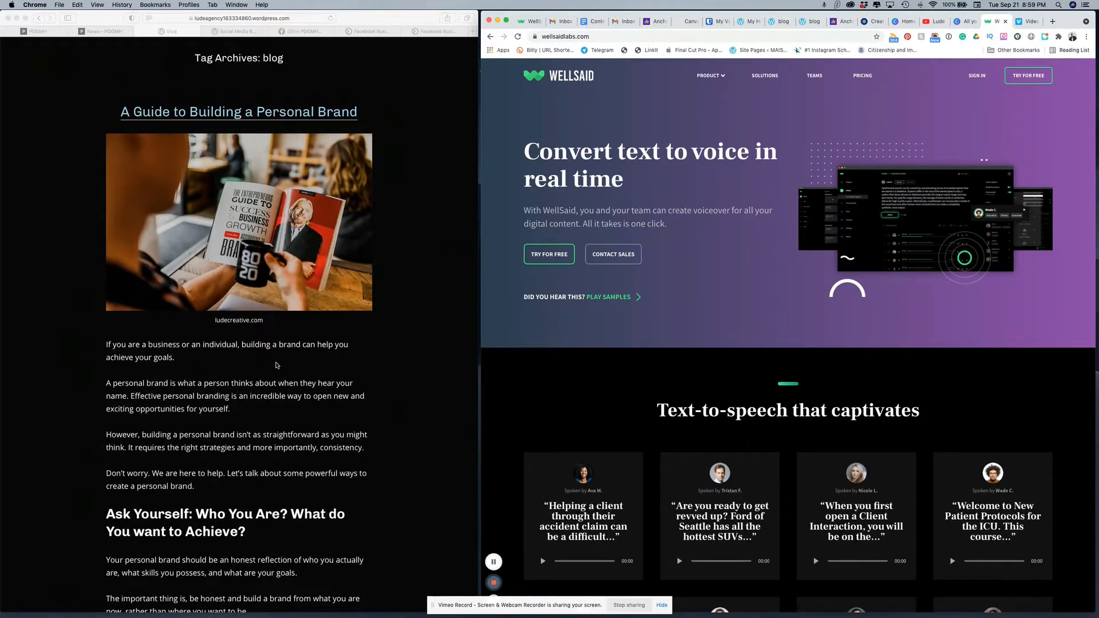
scroll(275, 364, "down", 3)
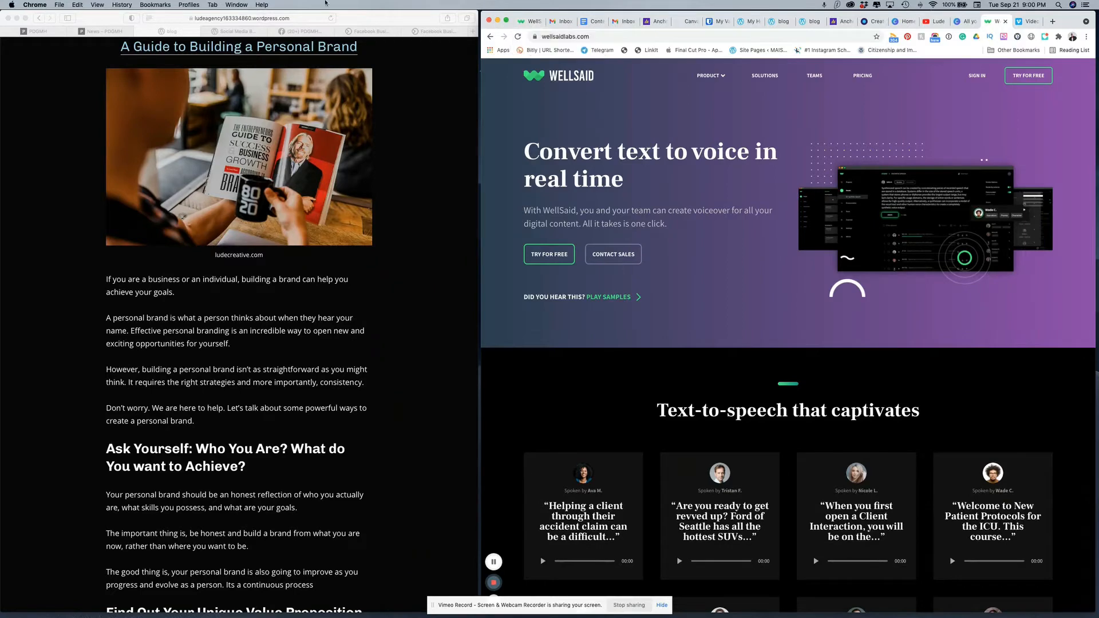
scroll(352, 153, "up", 5)
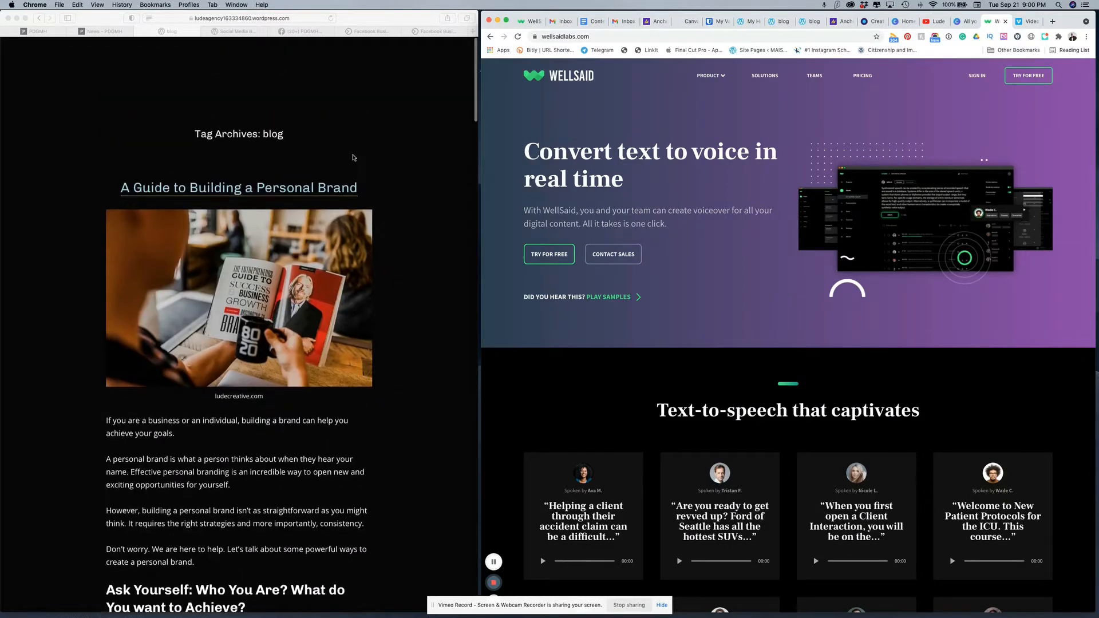
scroll(352, 157, "down", 3)
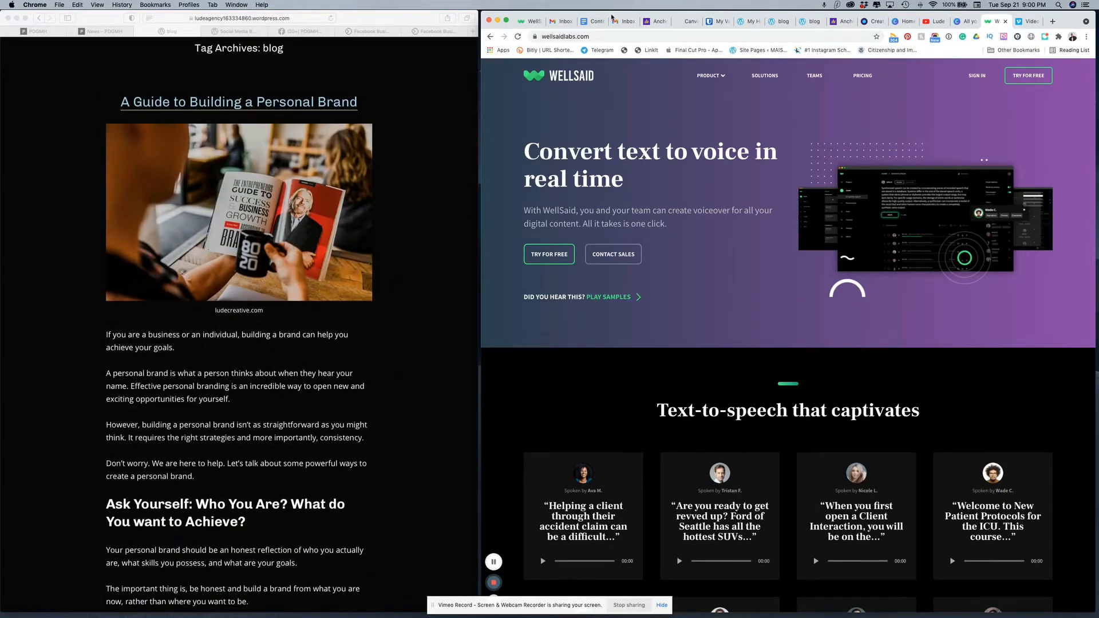
Step: Start a new WellSaid project and name it with the blog article's title, "A Guide to Building a Personal Brand"
left_click(528, 22)
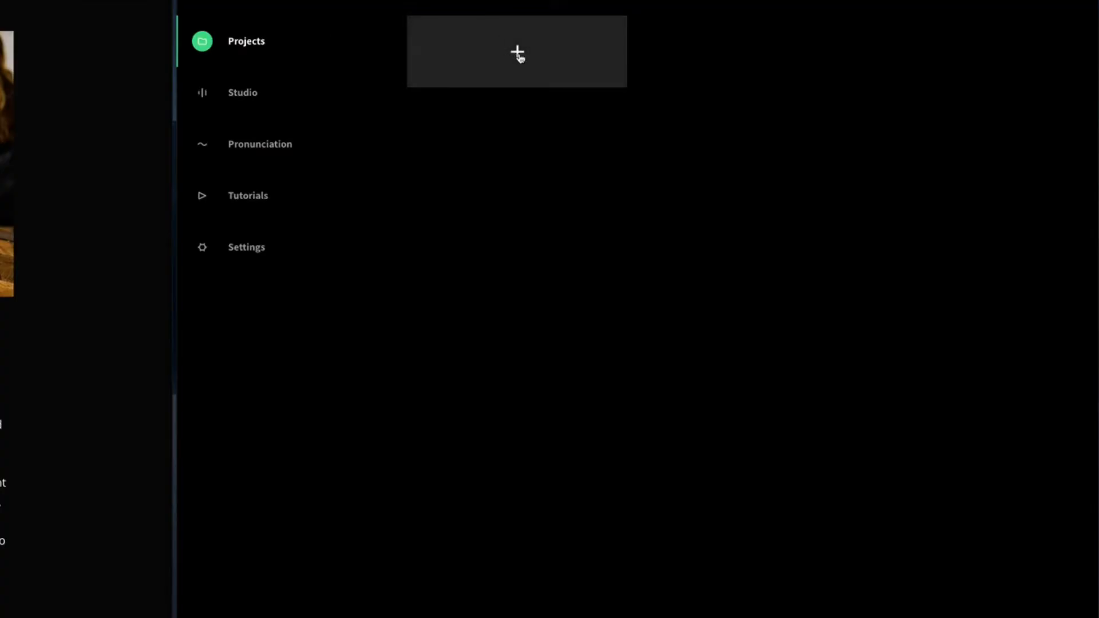
left_click(518, 55)
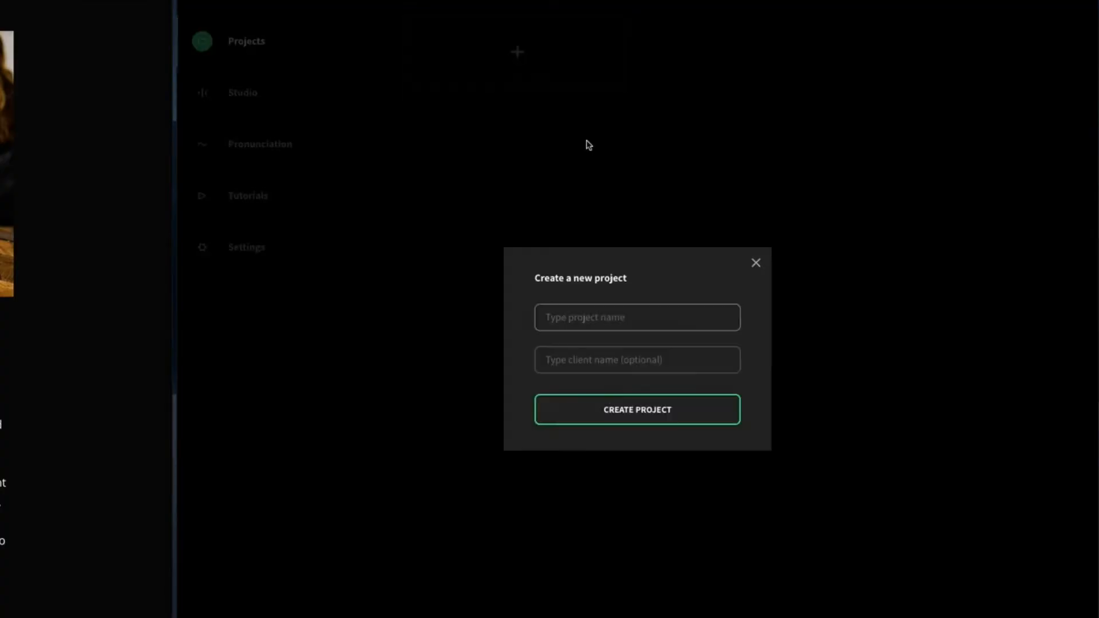
left_click(621, 318)
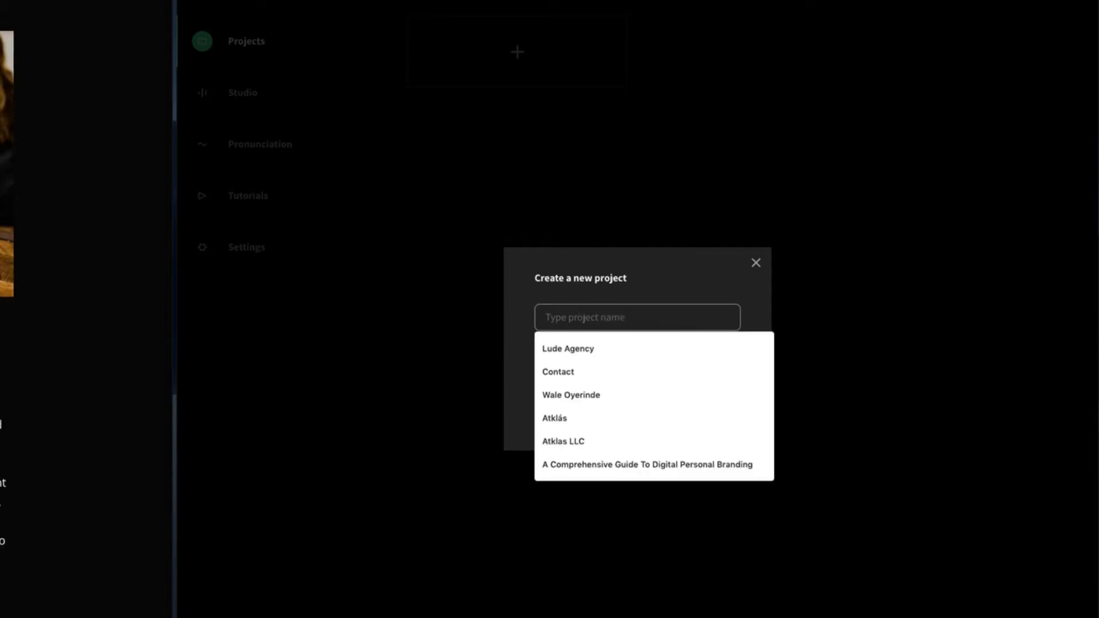
left_click(3, 3)
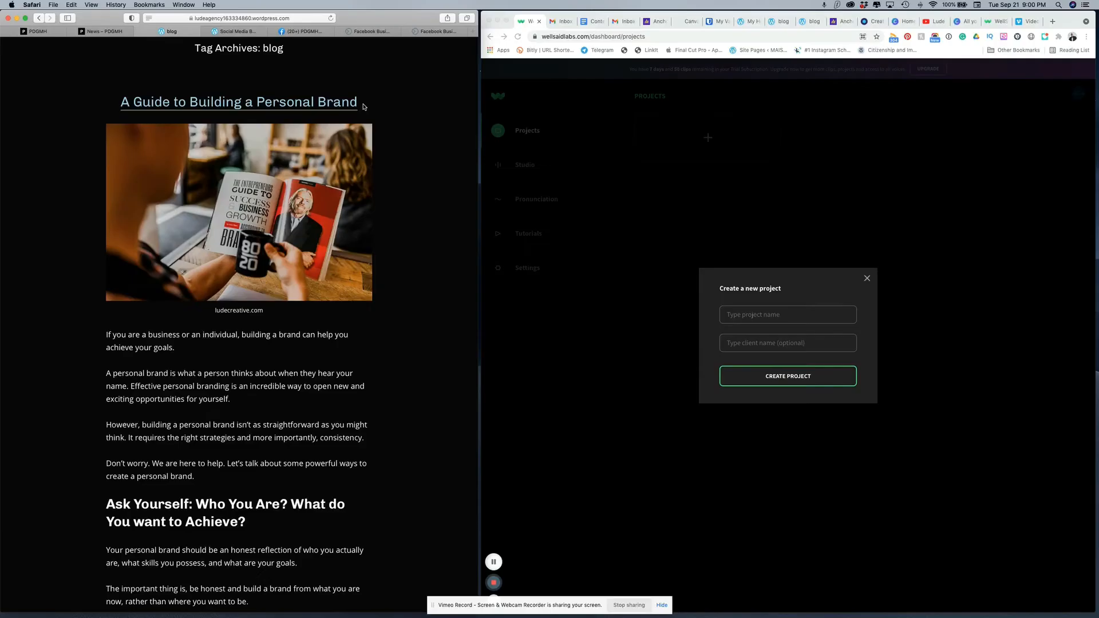
left_click_drag(363, 106, 127, 107)
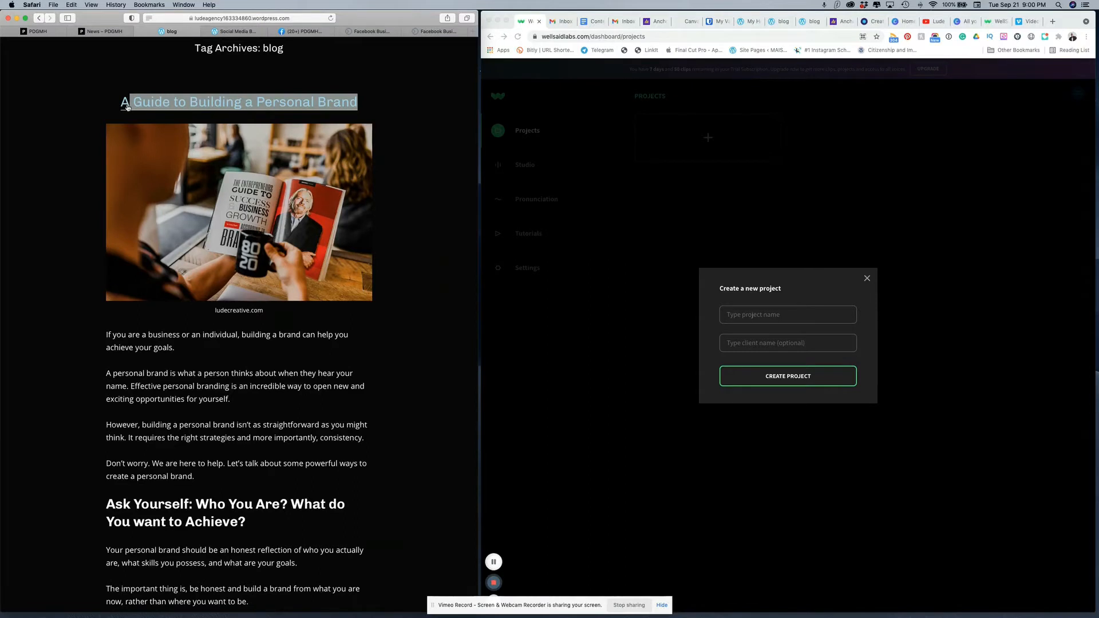
left_click_drag(369, 102, 106, 101)
key("super+c")
left_click(771, 314)
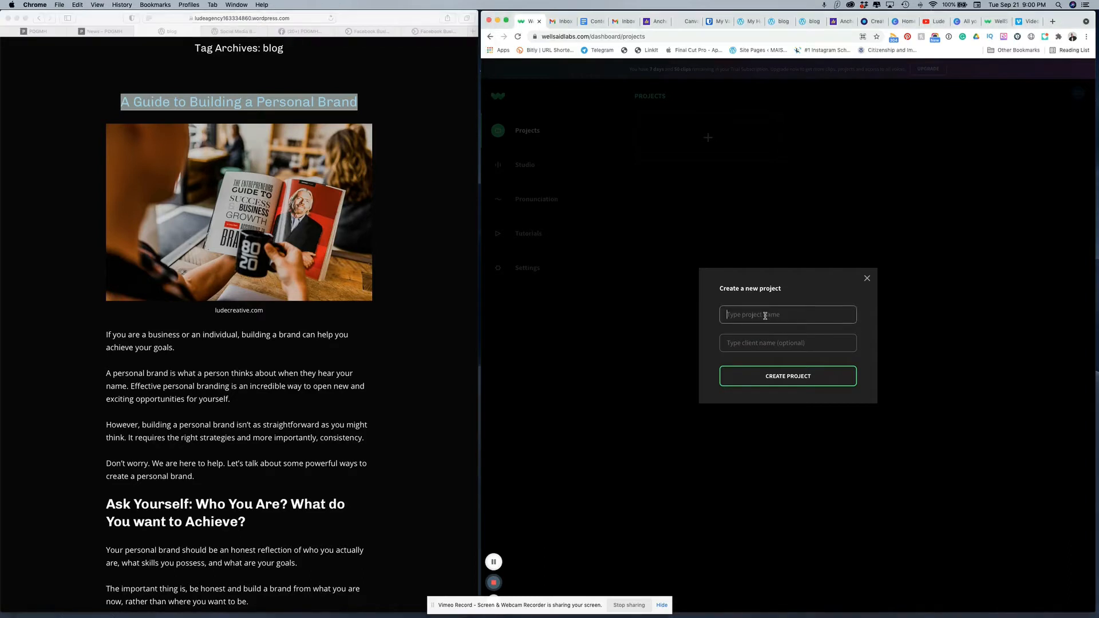
key("super+v")
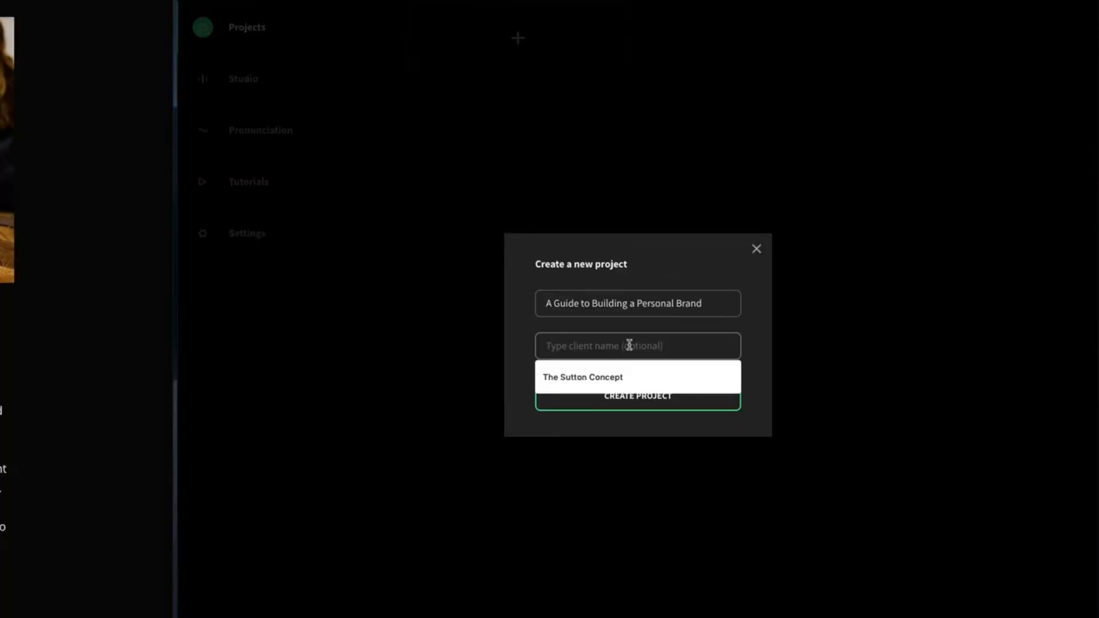
Step: Enter "Lude Creative" as the client name and create the project
type("L")
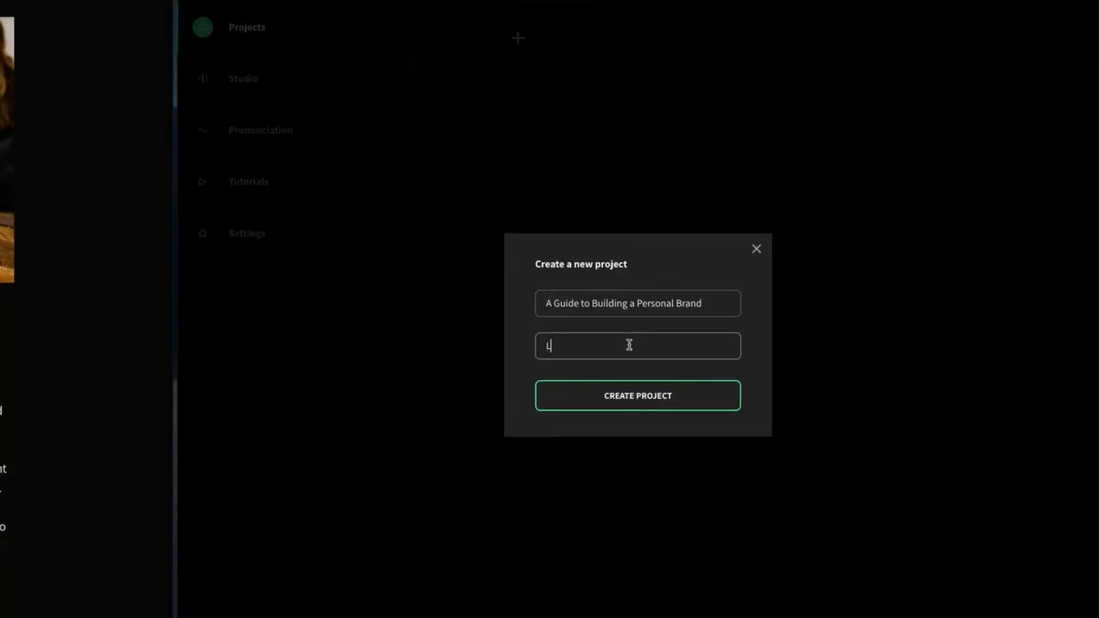
type("ude Creative")
left_click(646, 399)
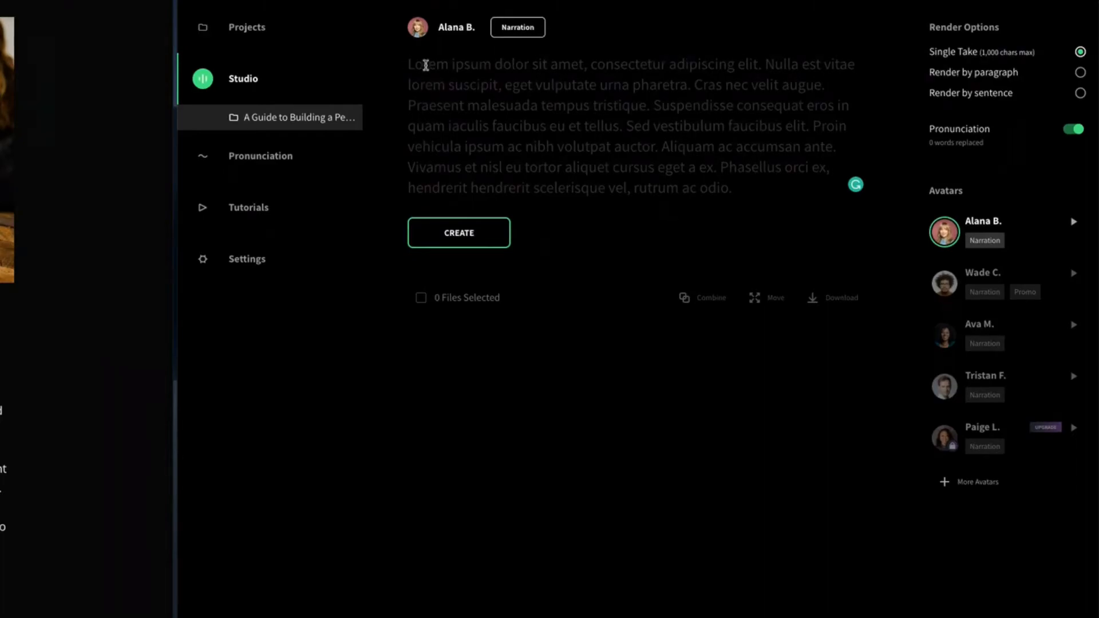
Step: Copy the article's introduction, from "If you are a business or an individual" through "create a personal brand."
left_click(560, 208)
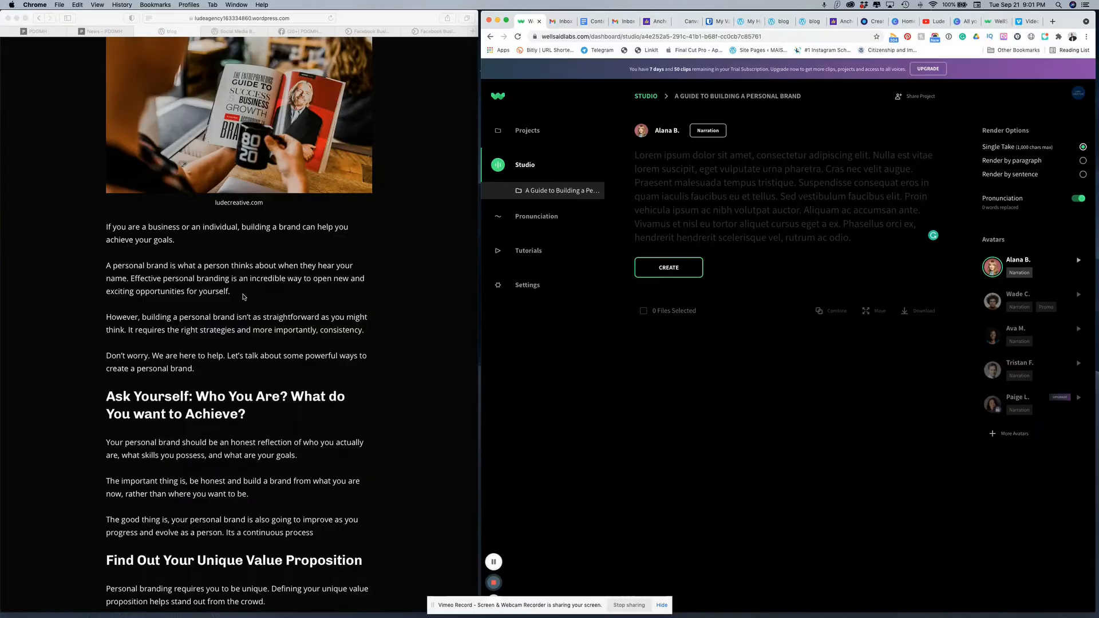
scroll(243, 297, "up", 1)
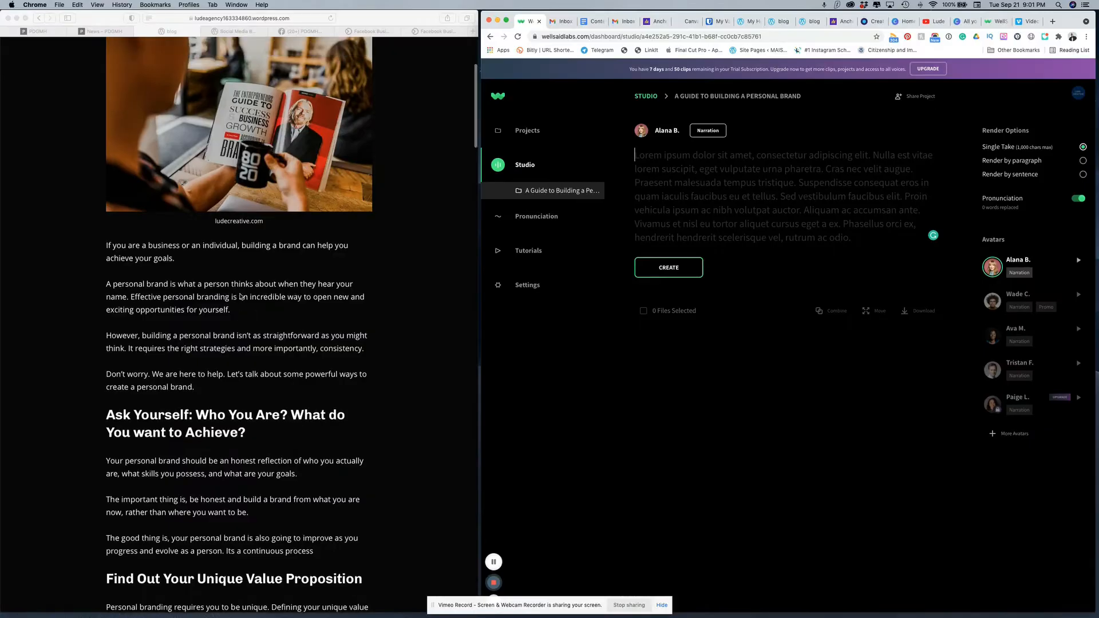
left_click(106, 247)
left_click_drag(107, 245, 209, 387)
left_click_drag(106, 245, 200, 389)
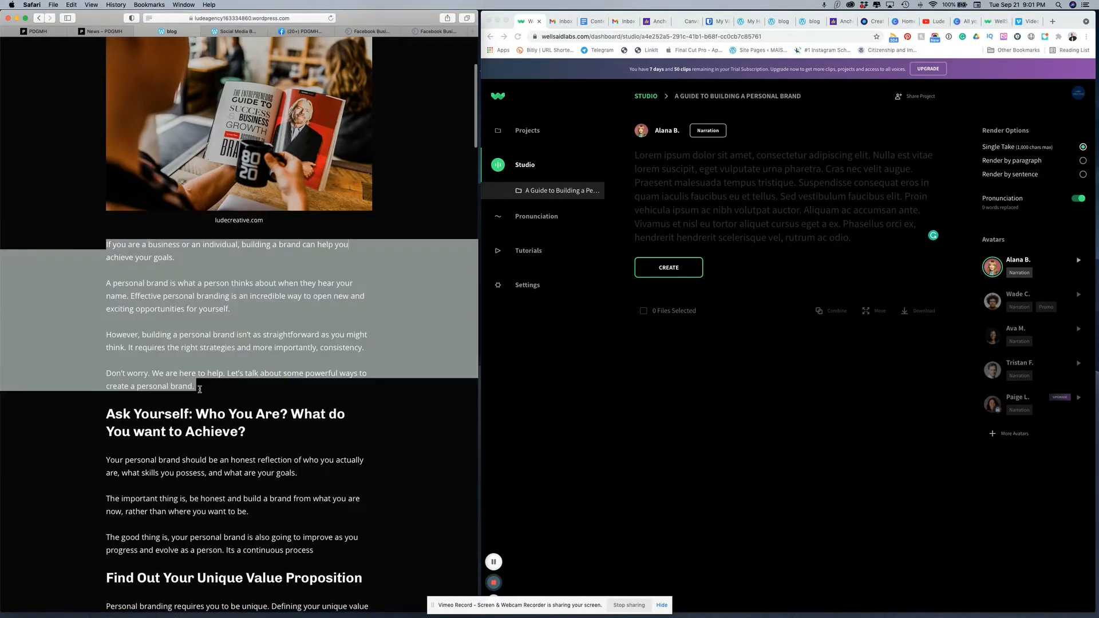
right_click(195, 331)
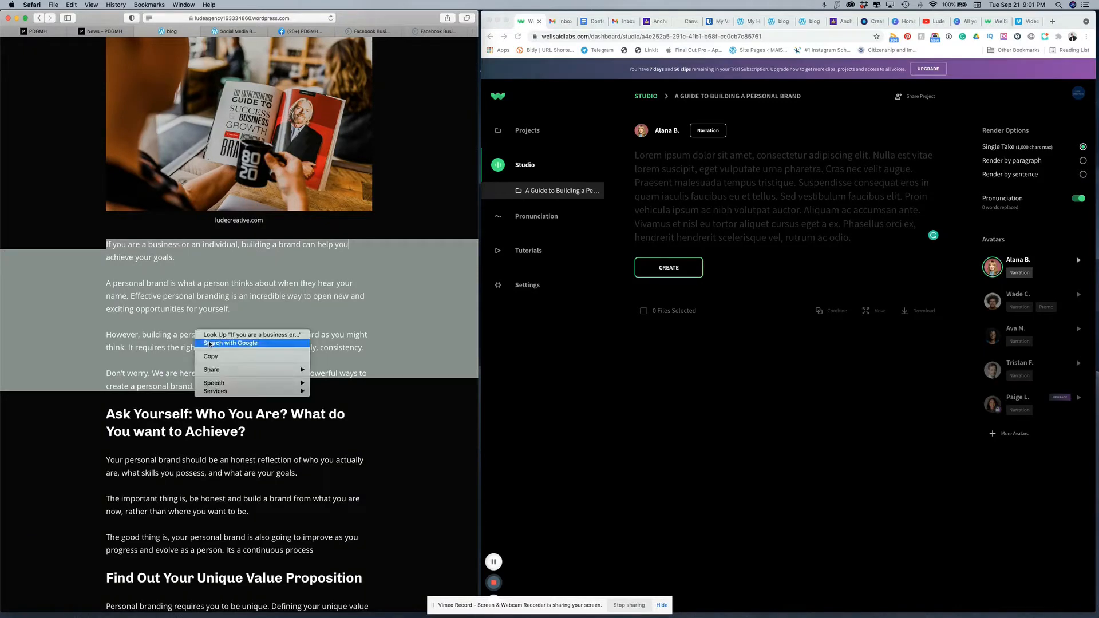
left_click(212, 357)
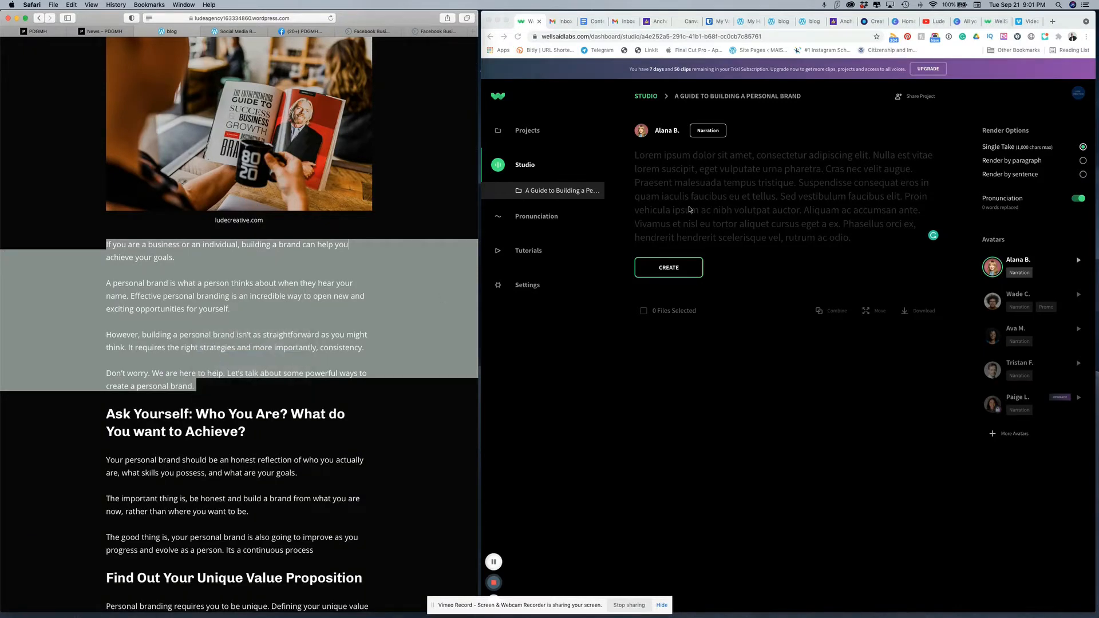
Step: Paste the copied introduction into the project's script area and review the pasted text
left_click(640, 155)
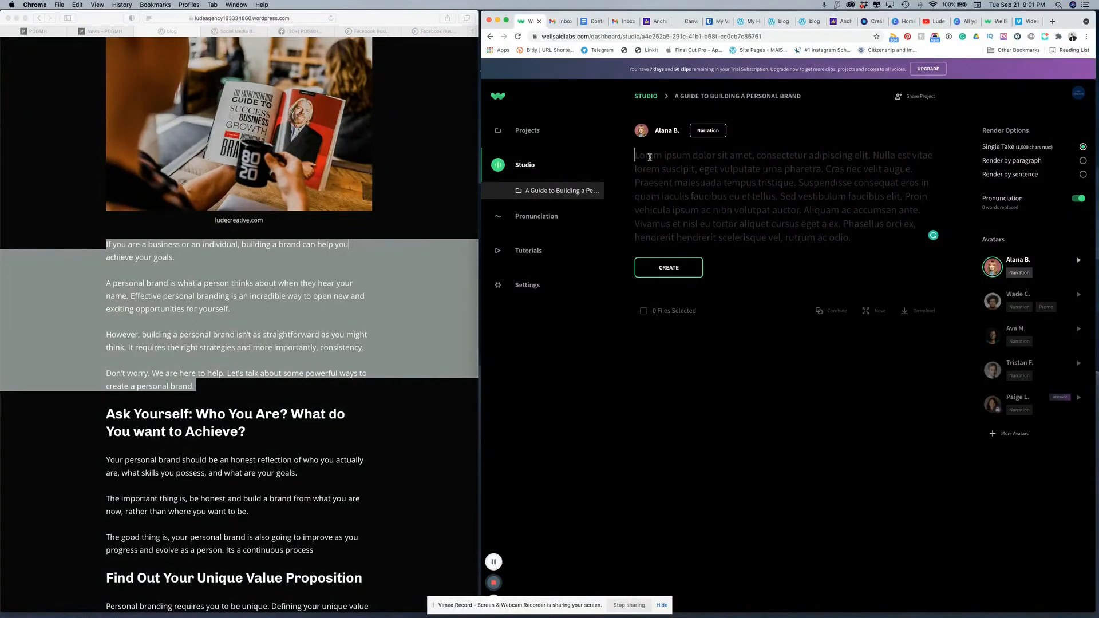
key("super+v")
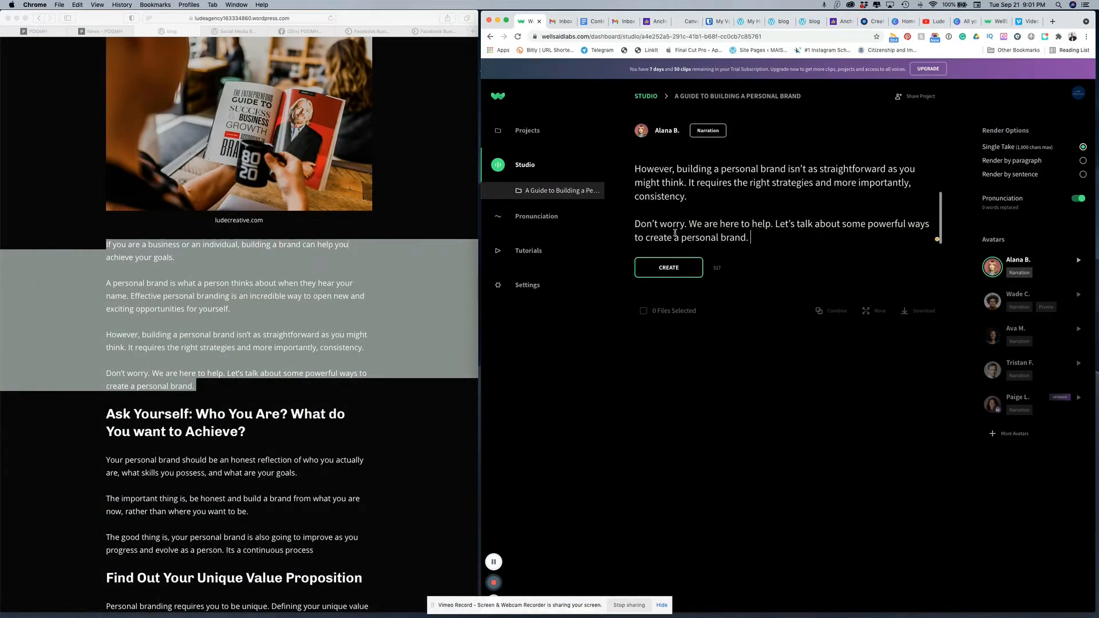
scroll(716, 196, "up", 3)
scroll(717, 196, "down", 5)
Step: Listen to the voice samples of the first four avatars, replay the first one, and review the script from its beginning
left_click(1079, 262)
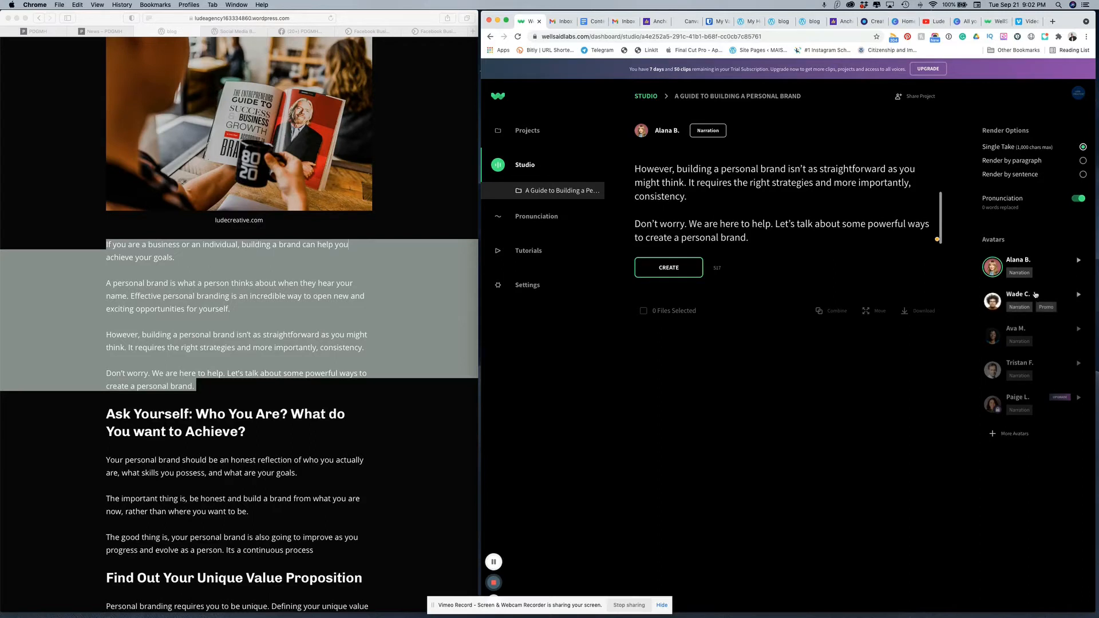
left_click(1079, 295)
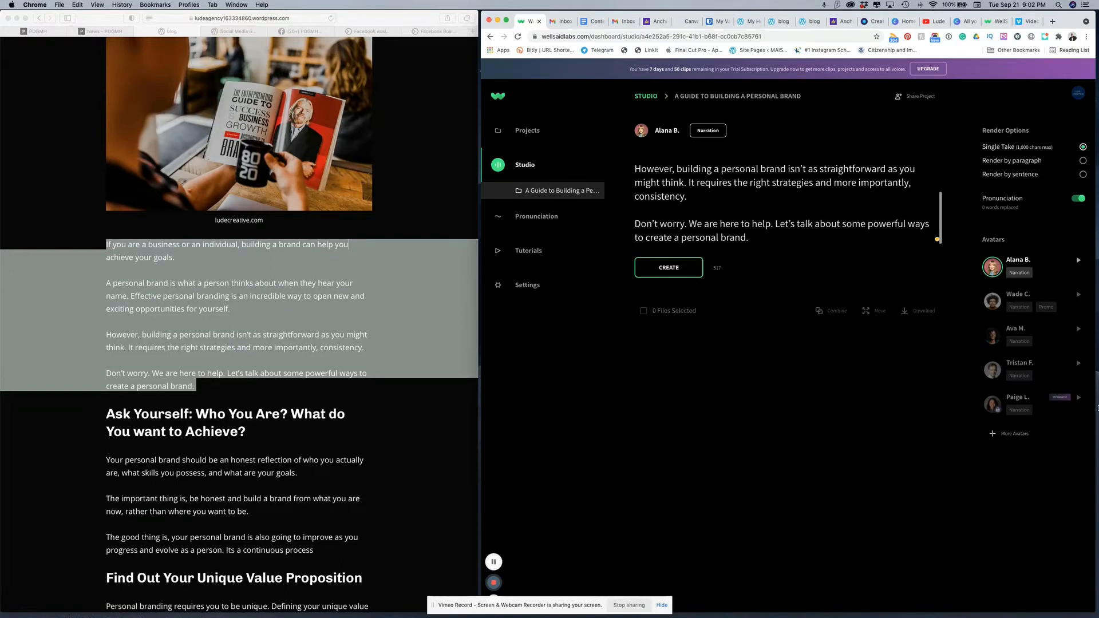
left_click(1079, 332)
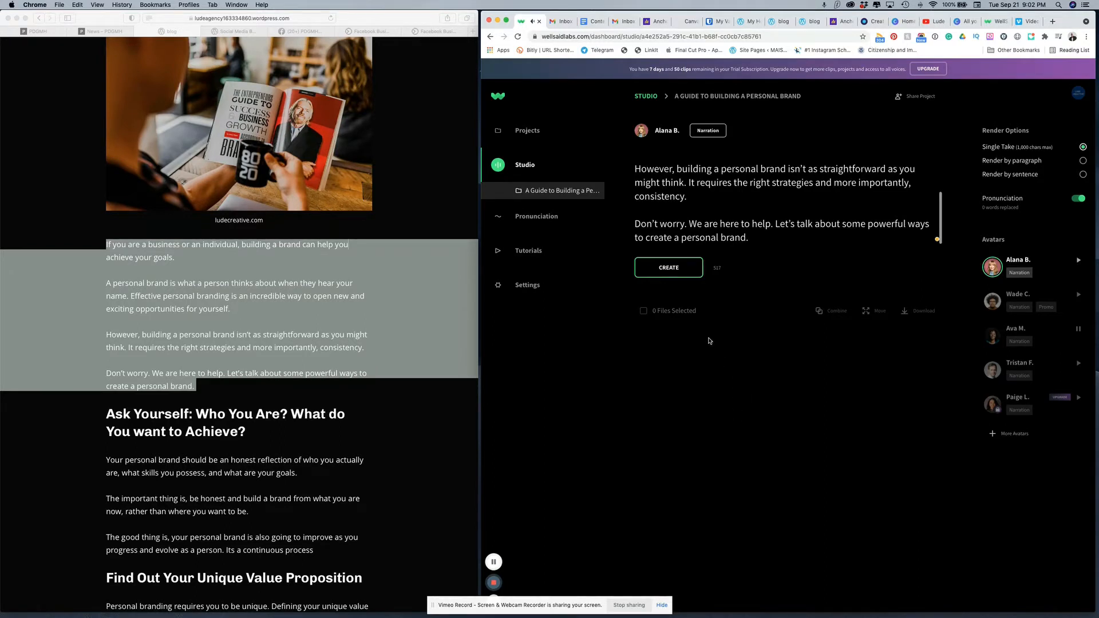
left_click(1078, 364)
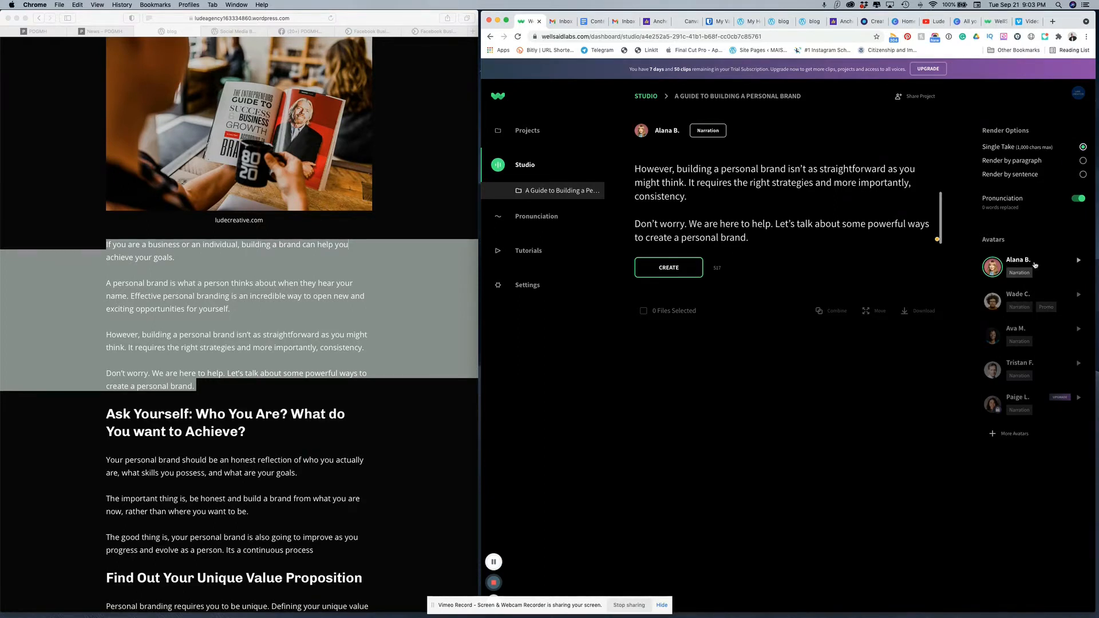
left_click(1072, 257)
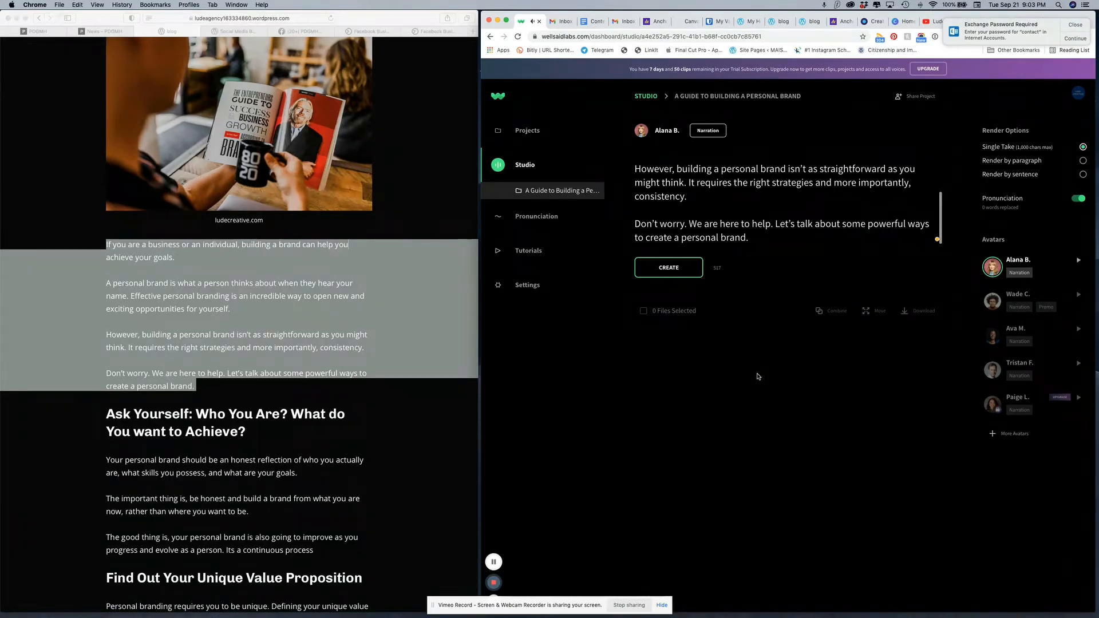
scroll(708, 198, "up", 5)
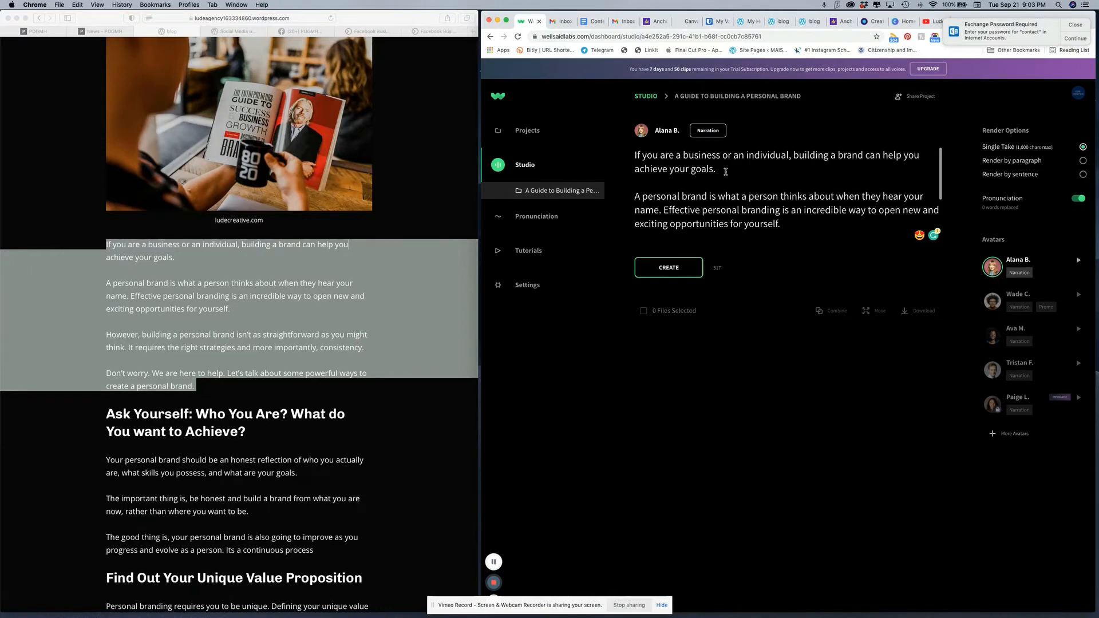
Step: Deselect the article text and create the introduction's voiceover clip with Alana B.'s Narration voice as a single take
left_click(451, 195)
left_click(451, 196)
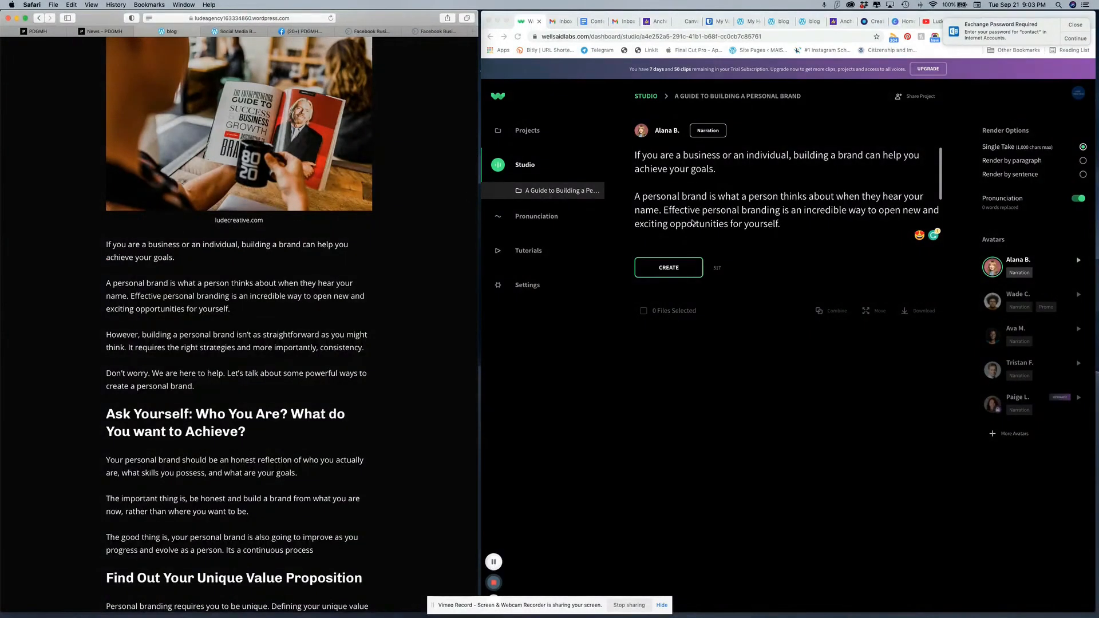
scroll(699, 204, "up", 2)
left_click(744, 231)
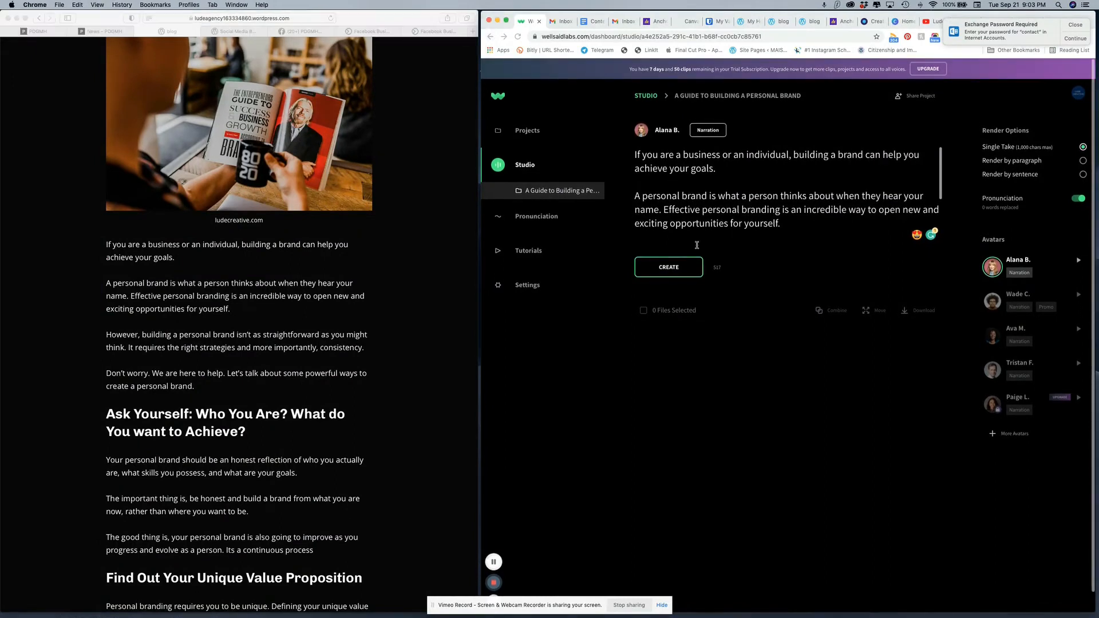
left_click(664, 272)
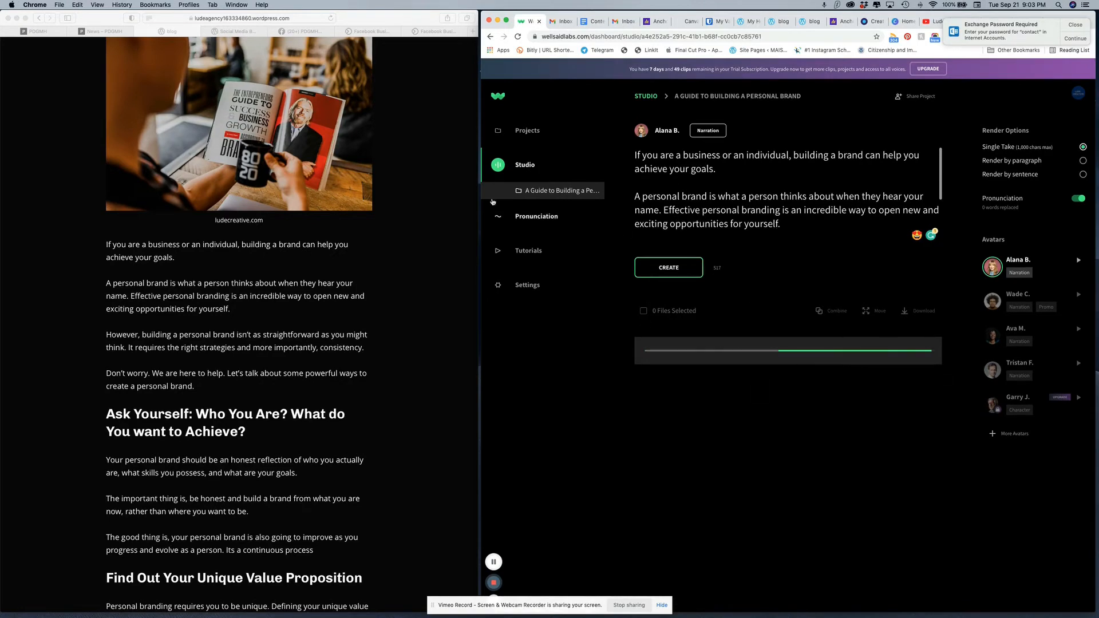
Step: Copy the article section from the heading "Ask Yourself: Who You Are?" through "Its a continuous process"
scroll(256, 385, "down", 3)
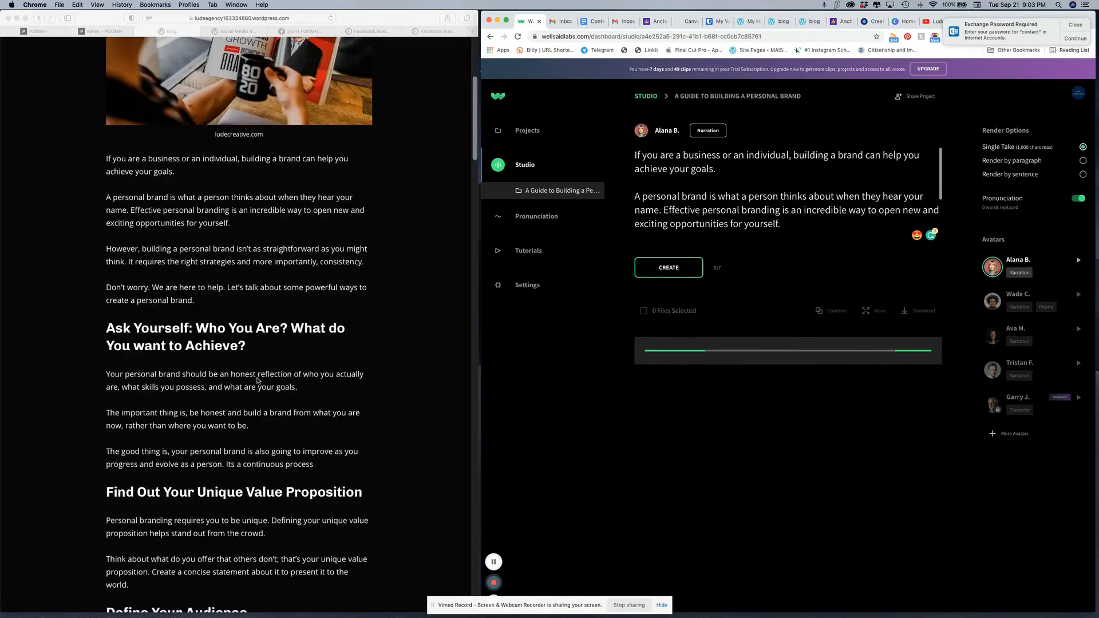
left_click(107, 329)
left_click_drag(107, 329, 312, 461)
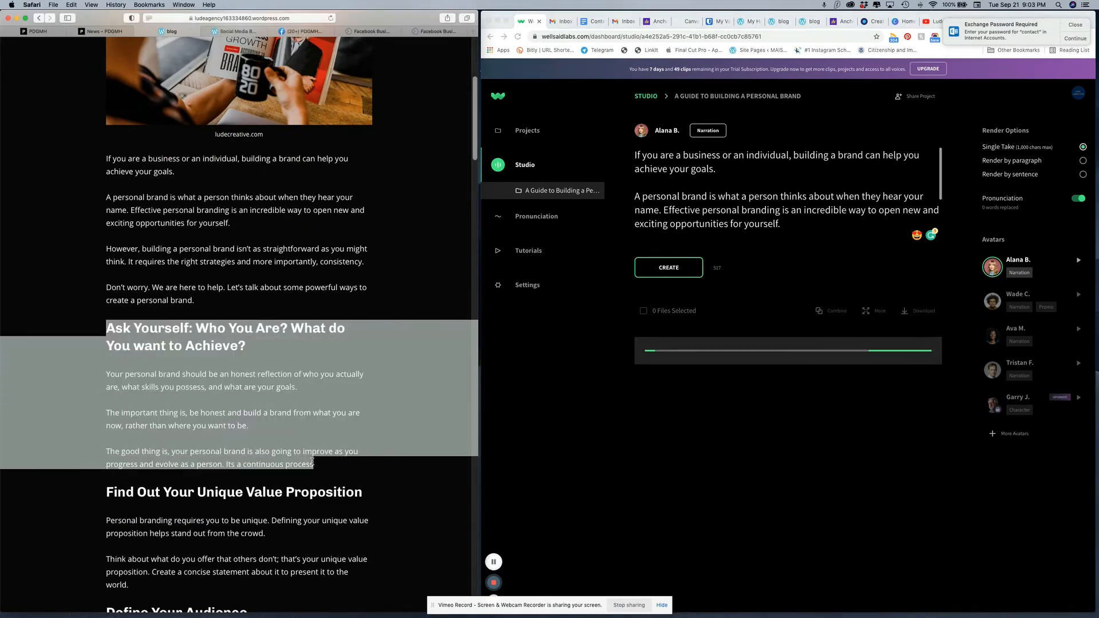
right_click(223, 359)
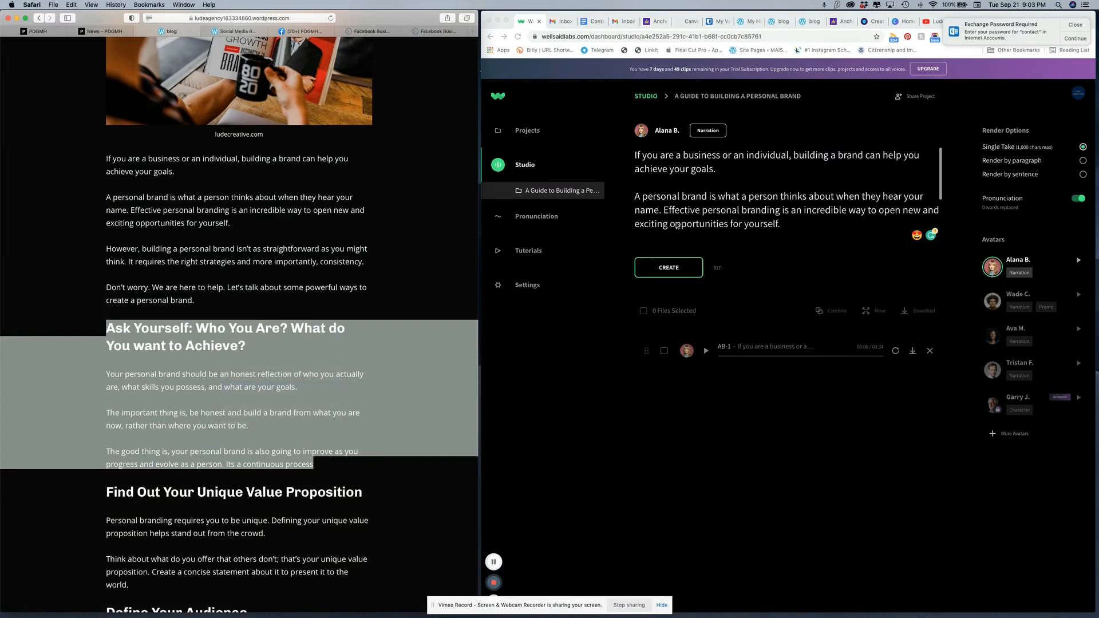
Step: Replace the introduction in the script area with the copied "Ask Yourself" section and create its voiceover clip
left_click(786, 225)
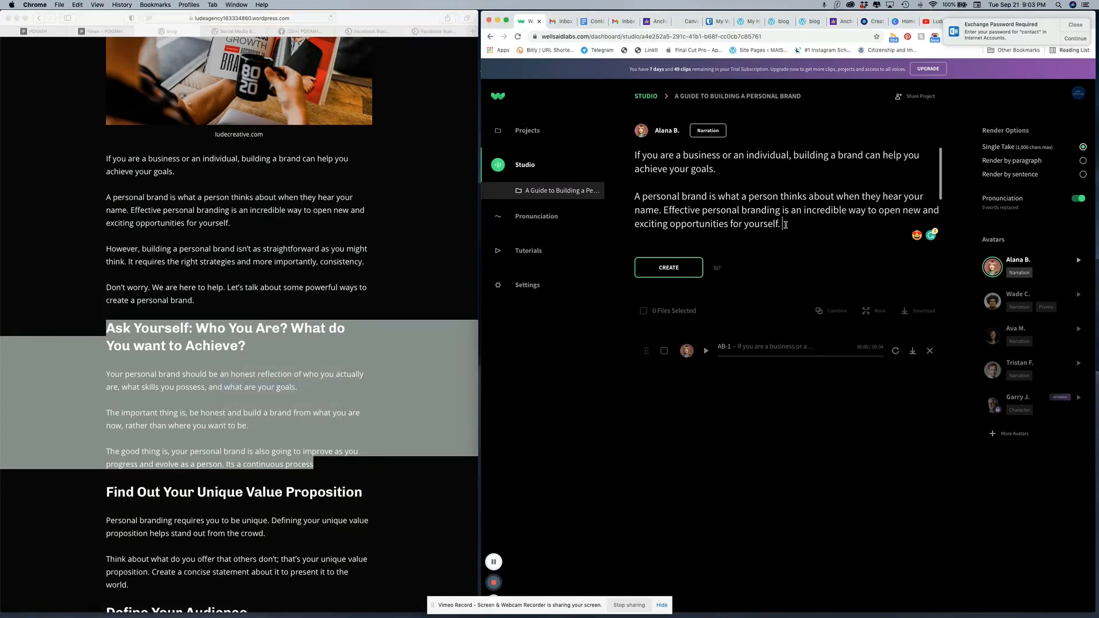
left_click_drag(786, 225, 616, 152)
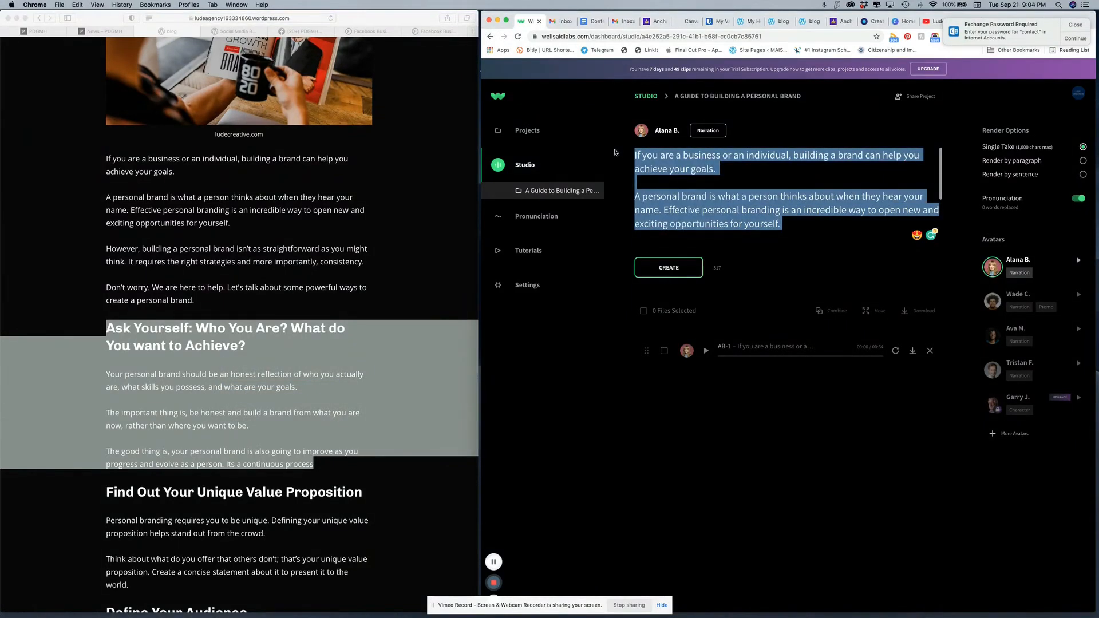
key("super+v")
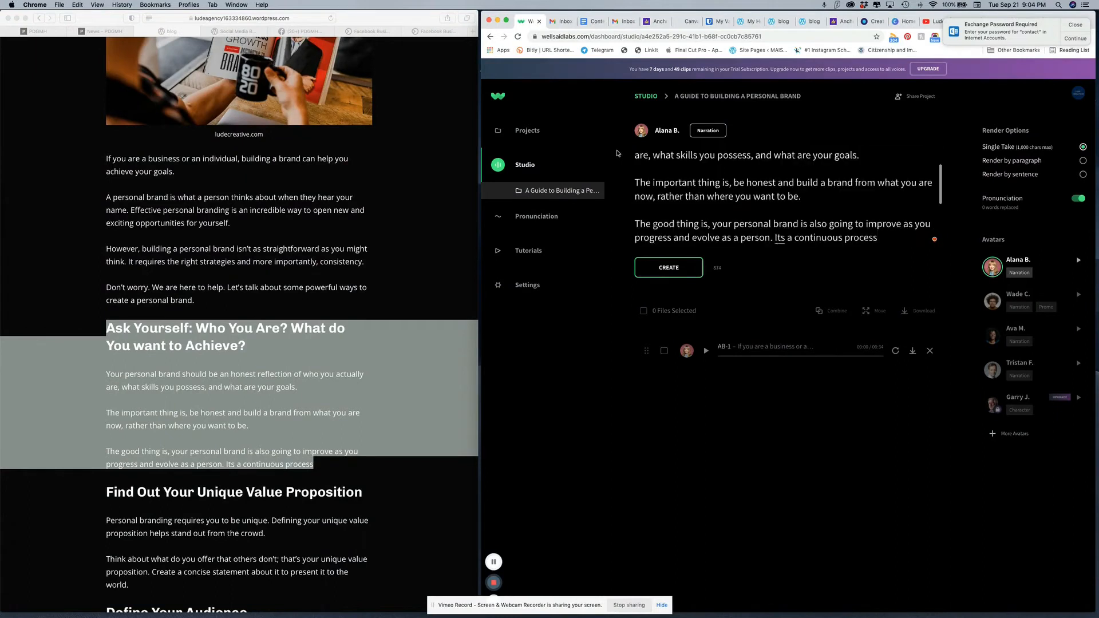
scroll(687, 195, "up", 3)
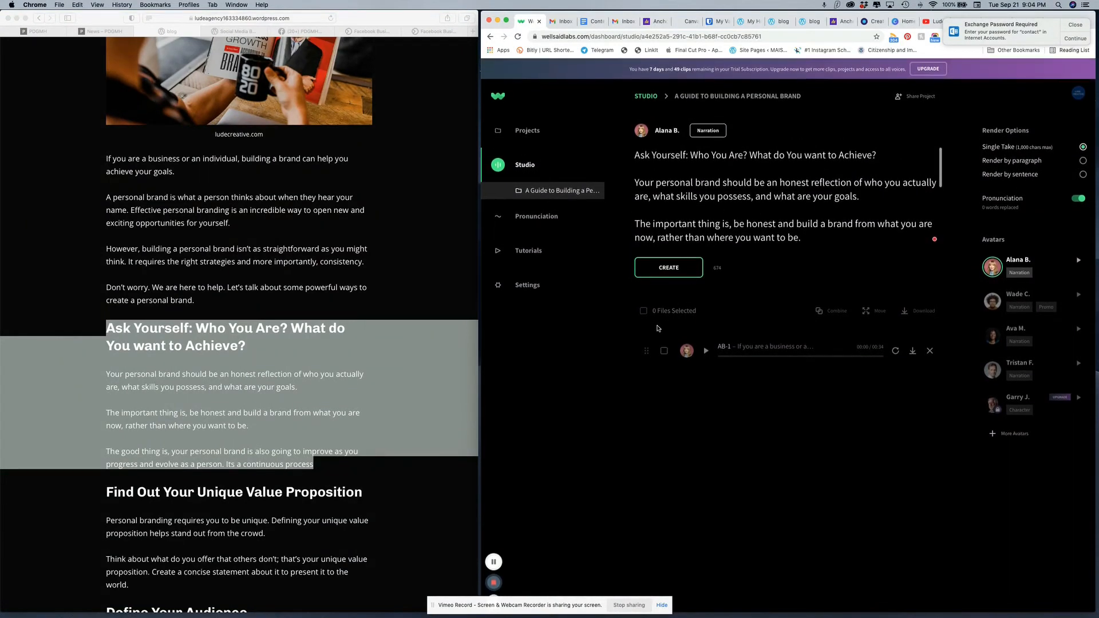
left_click(675, 269)
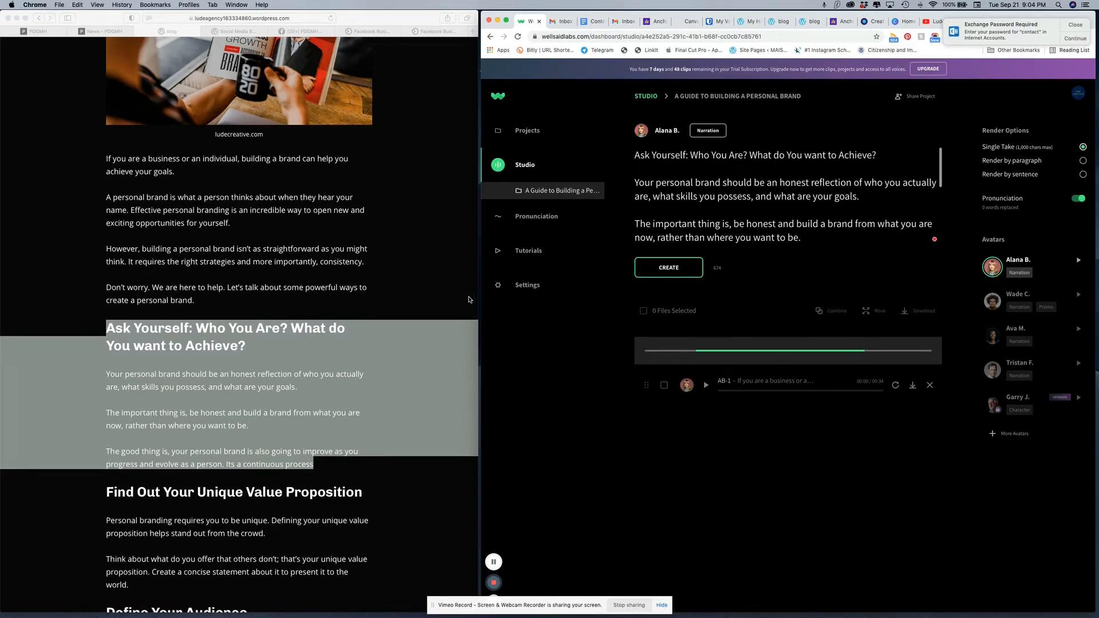
Step: Deselect the copied section and look through the rest of the article down to the Google Keyword Planner and Google Trends tools
left_click(439, 282)
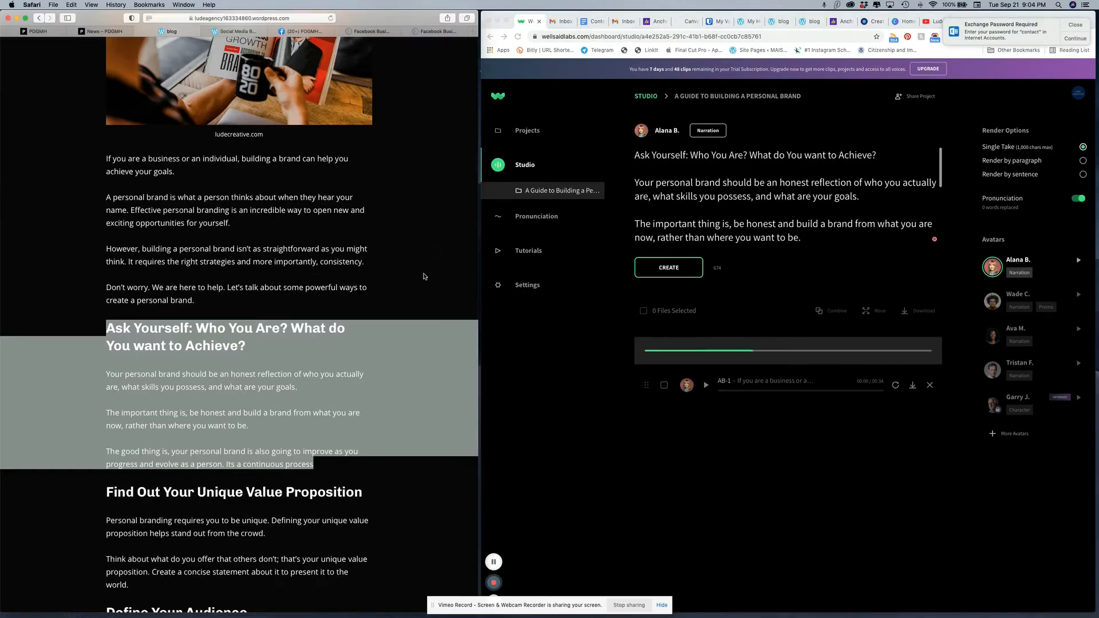
left_click(392, 289)
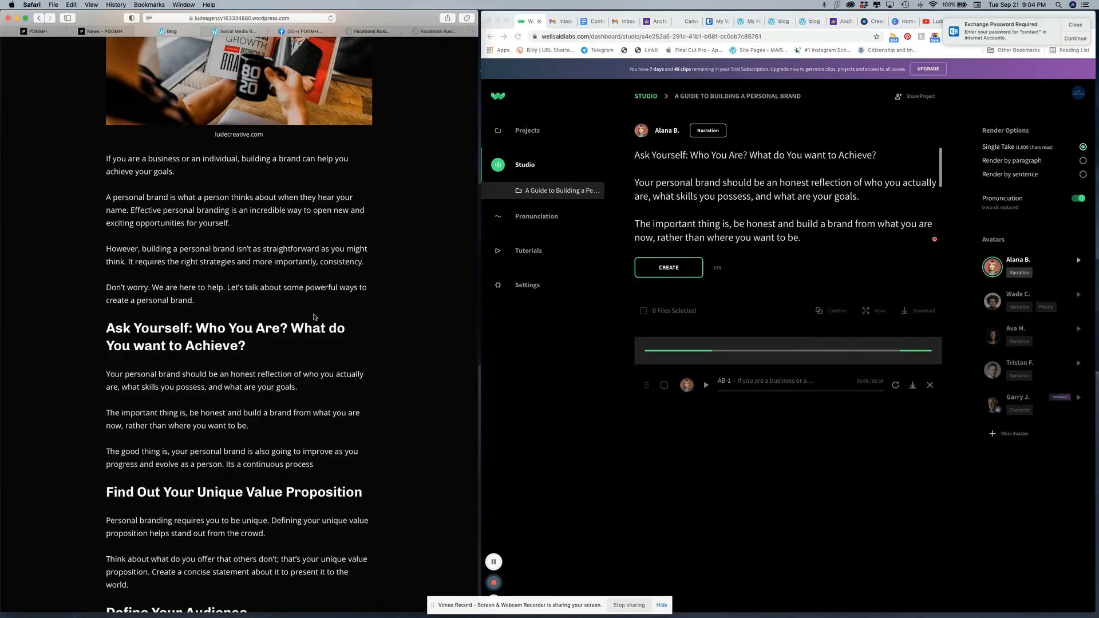
scroll(315, 303, "down", 1)
scroll(312, 313, "up", 2)
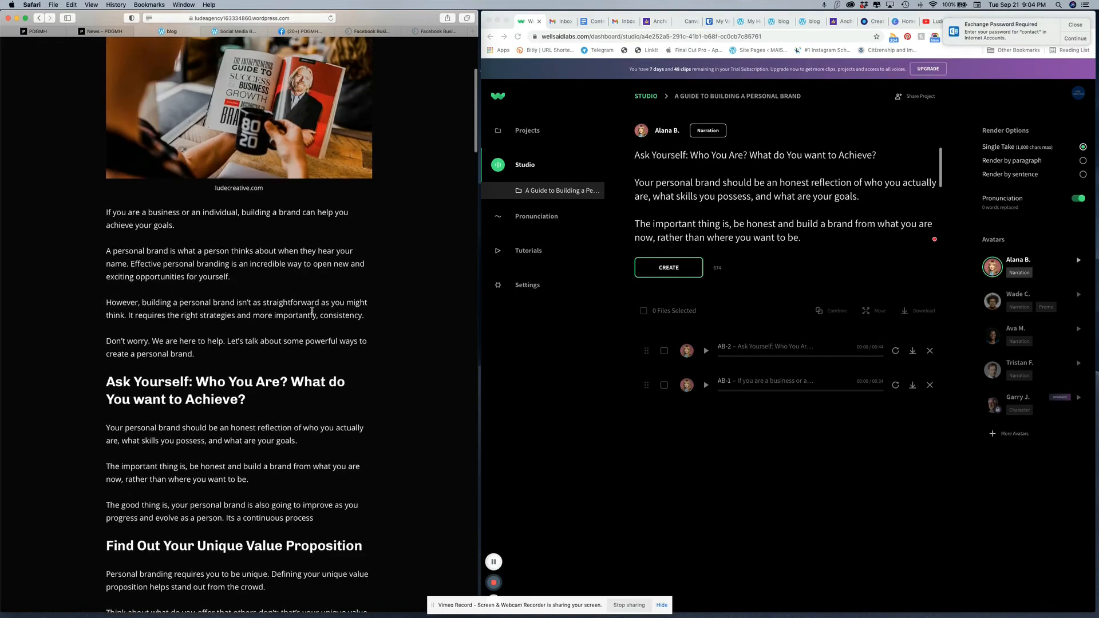
scroll(312, 311, "down", 2)
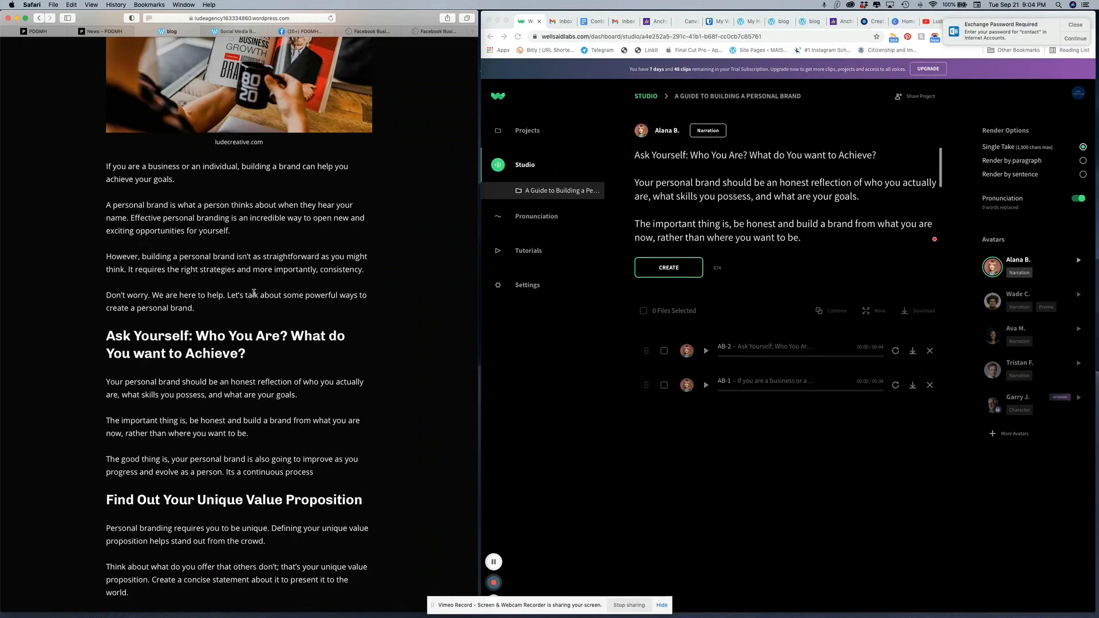
scroll(254, 292, "down", 10)
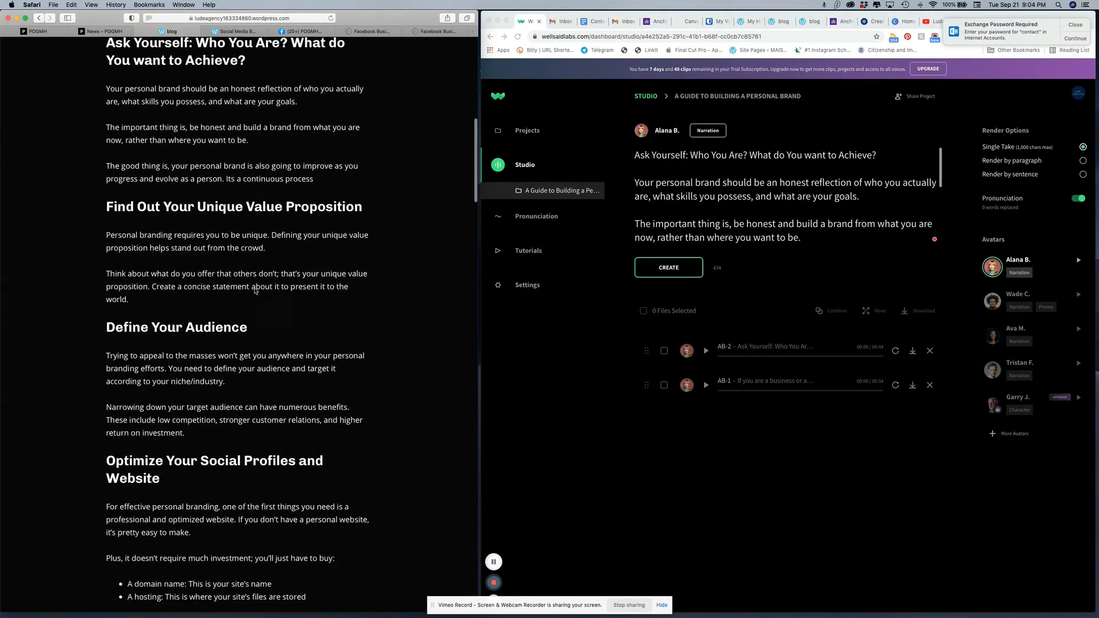
scroll(256, 291, "down", 14)
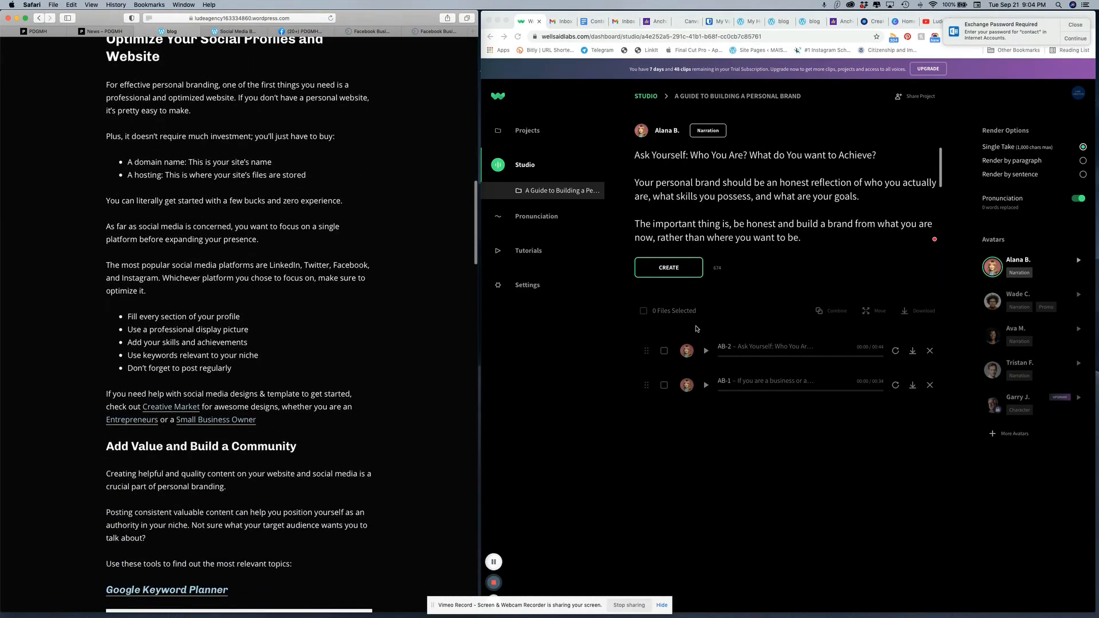
scroll(233, 312, "down", 8)
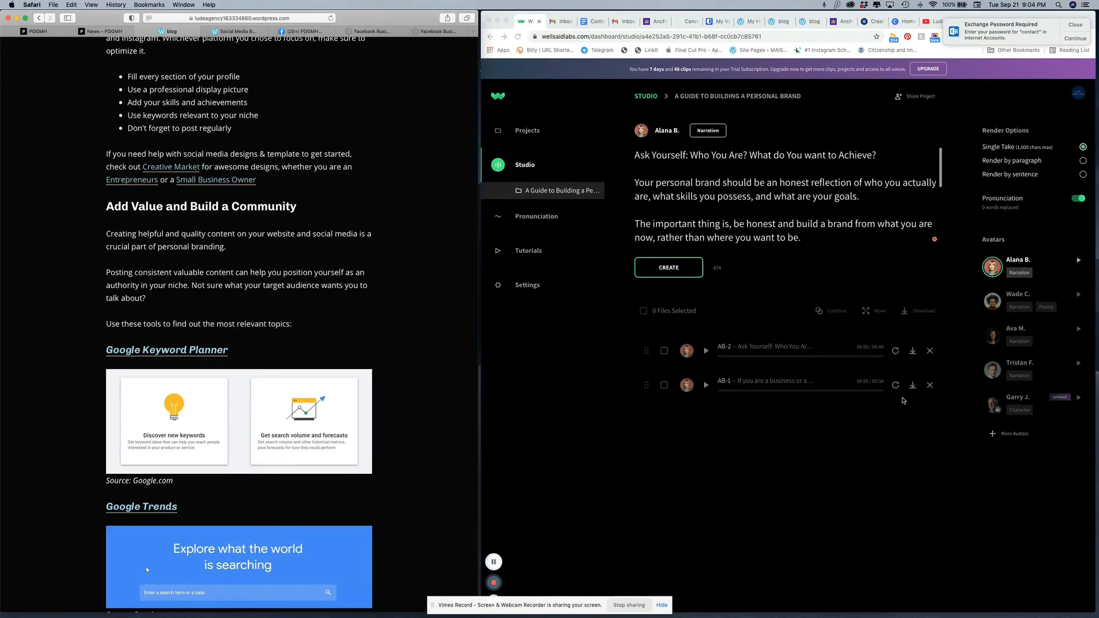
Step: Download the introduction's voiceover clip, play it, and go back to the beginning of the article
left_click(912, 394)
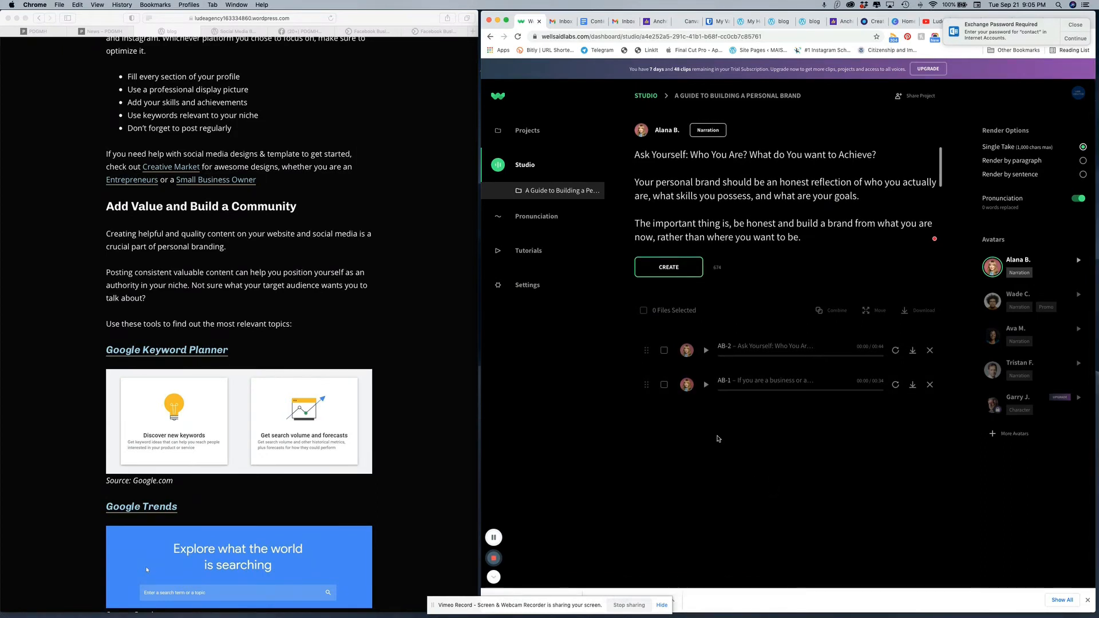
left_click(706, 384)
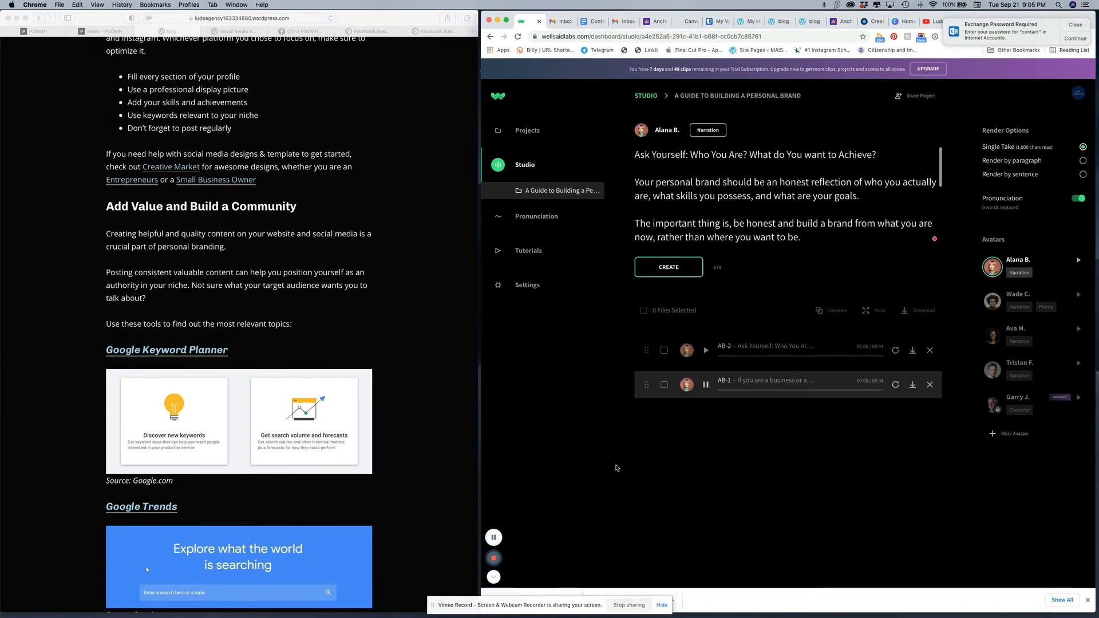
scroll(284, 303, "up", 15)
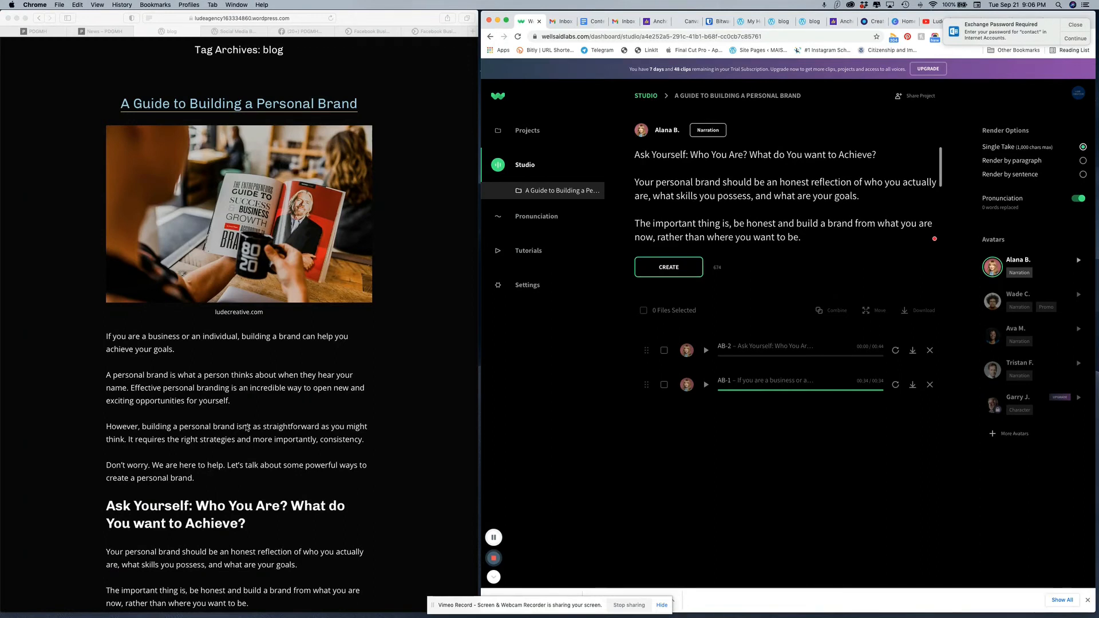
Step: Return to the voiceover project and skim the article down to the Google Keyword Planner section and back to its title
left_click(1072, 24)
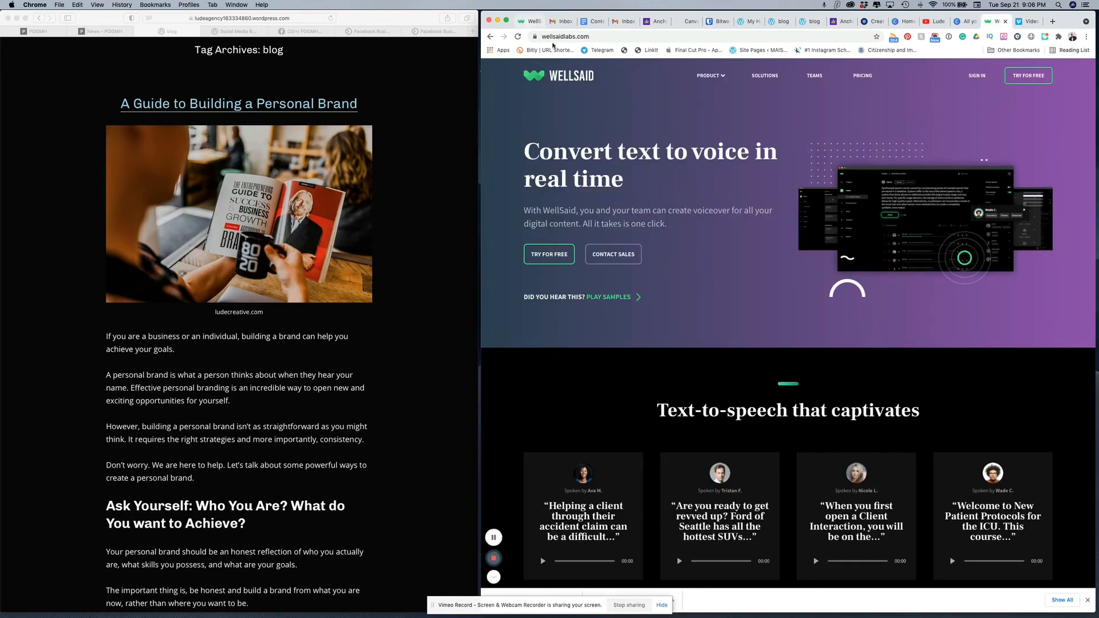
left_click(530, 22)
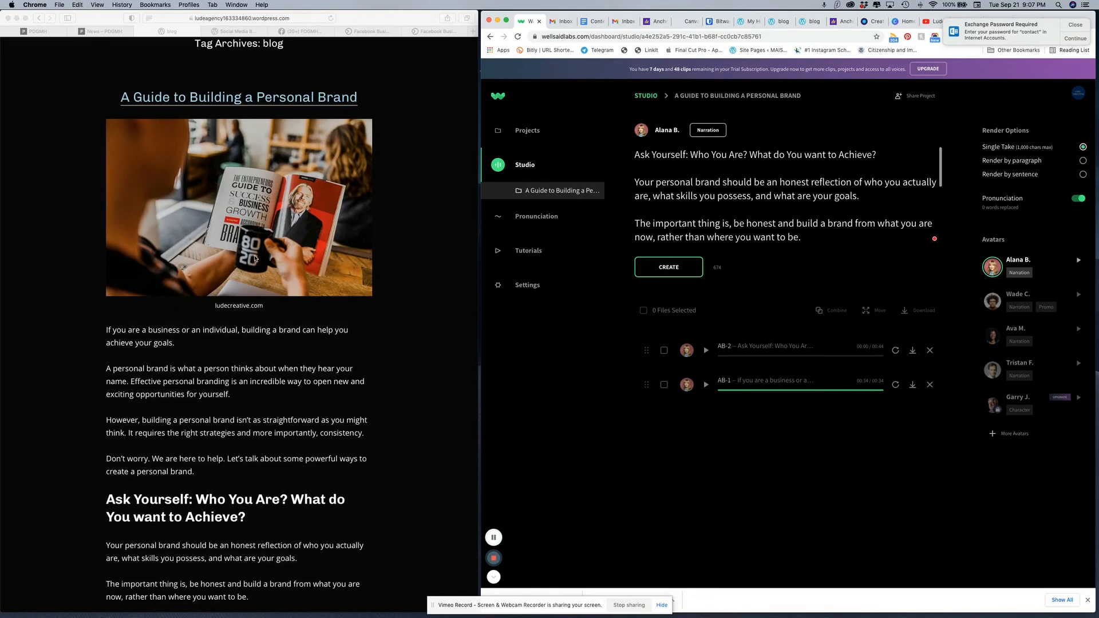
scroll(256, 258, "down", 5)
scroll(256, 258, "down", 7)
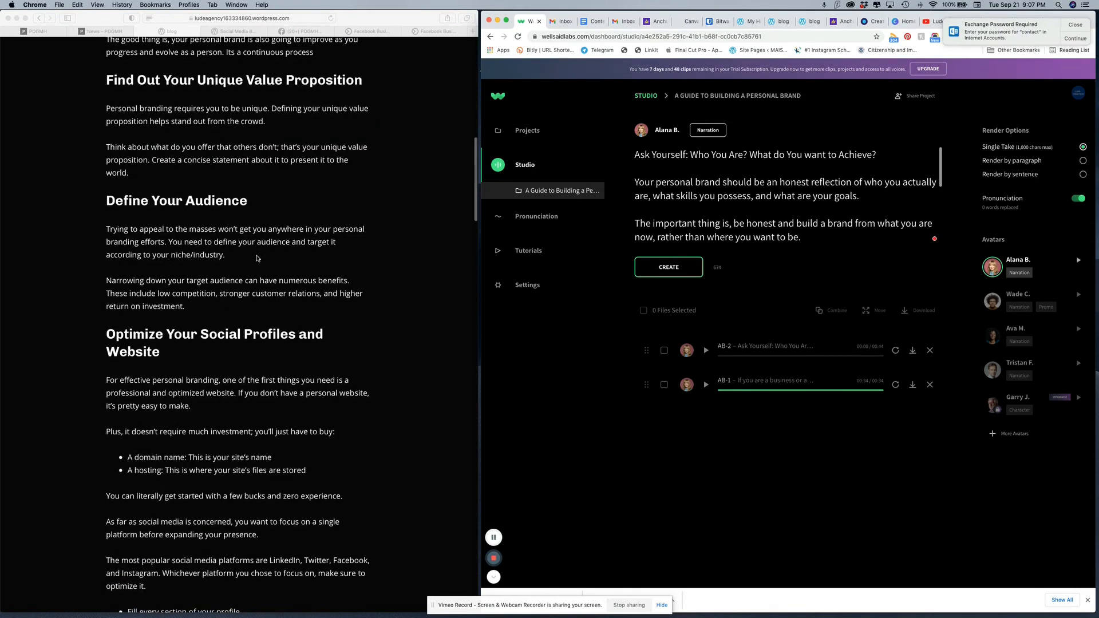
scroll(257, 258, "down", 5)
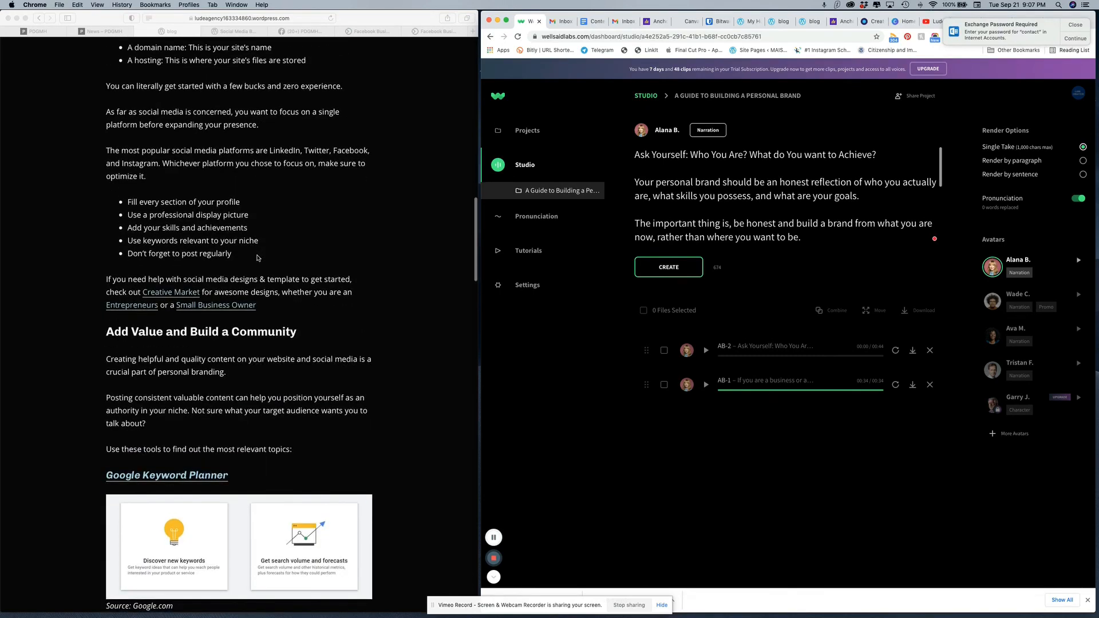
scroll(257, 258, "up", 10)
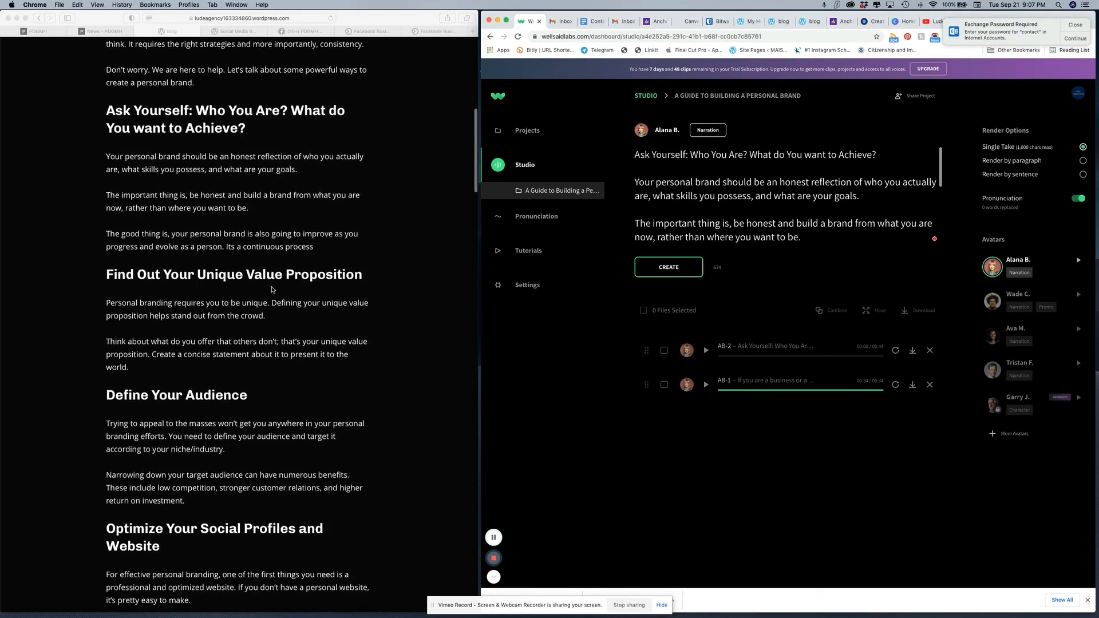
scroll(359, 218, "up", 10)
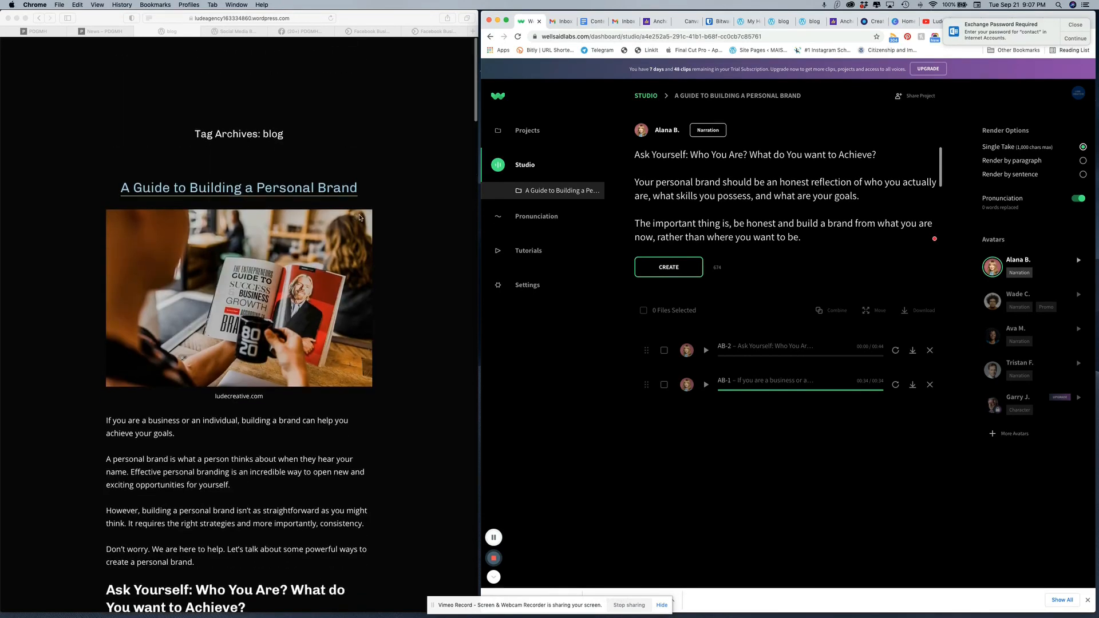